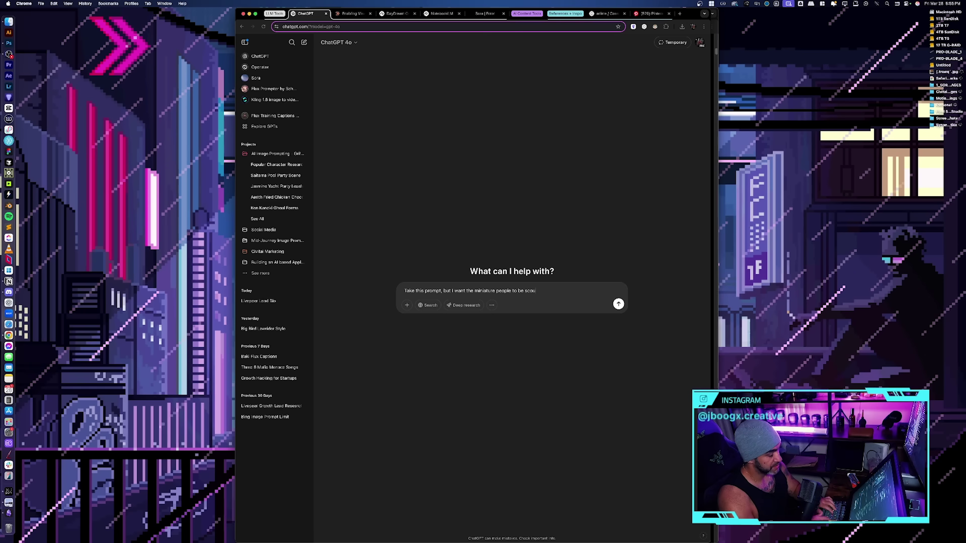
# Ask ChatGPT to make Scout Regiment soldiers from Attack on Titan fit grillz on the Colossal Titan's teeth.
pyautogui.write('scout regimine')
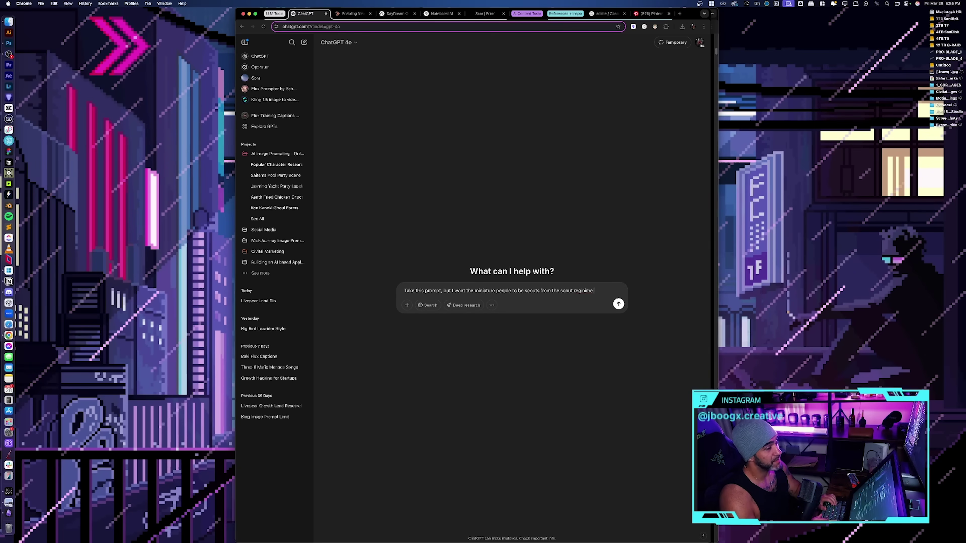
pyautogui.rightClick(591, 296)
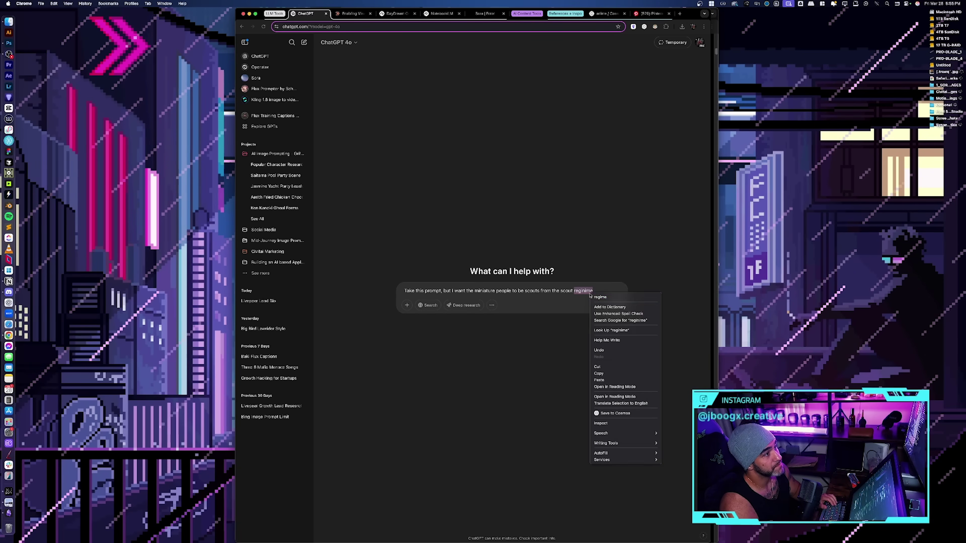
pyautogui.click(601, 298)
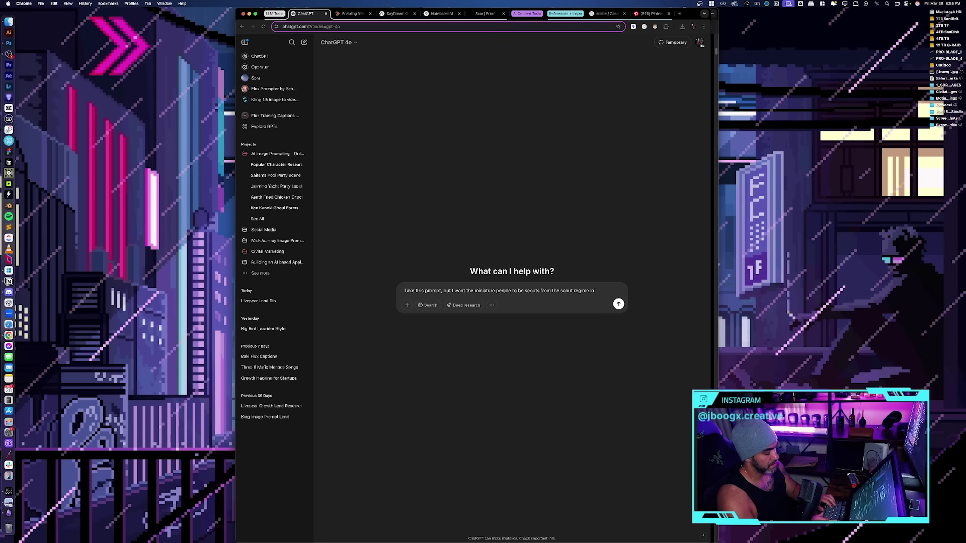
pyautogui.write('in ATtack on T')
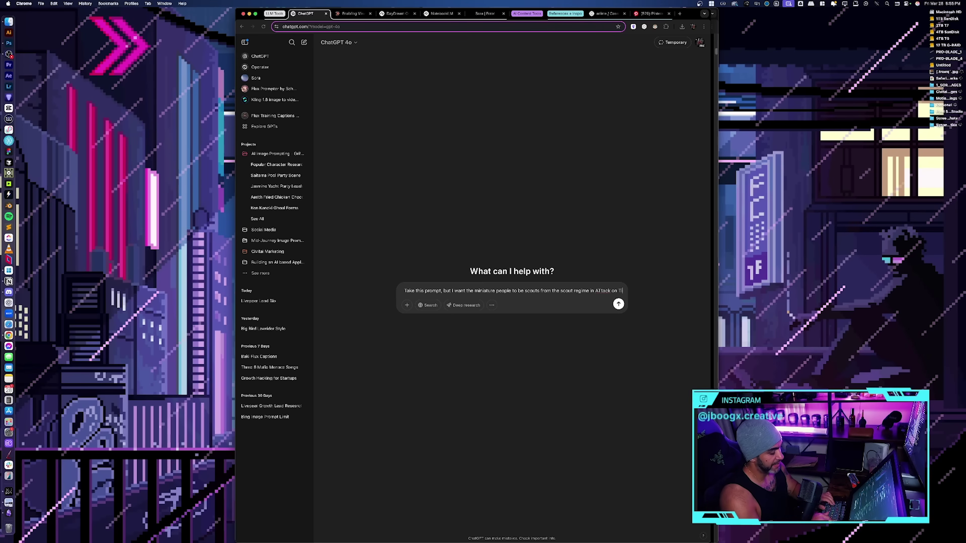
pyautogui.write('itan.  They are installing diamond grillz onto the Colossal Titans')
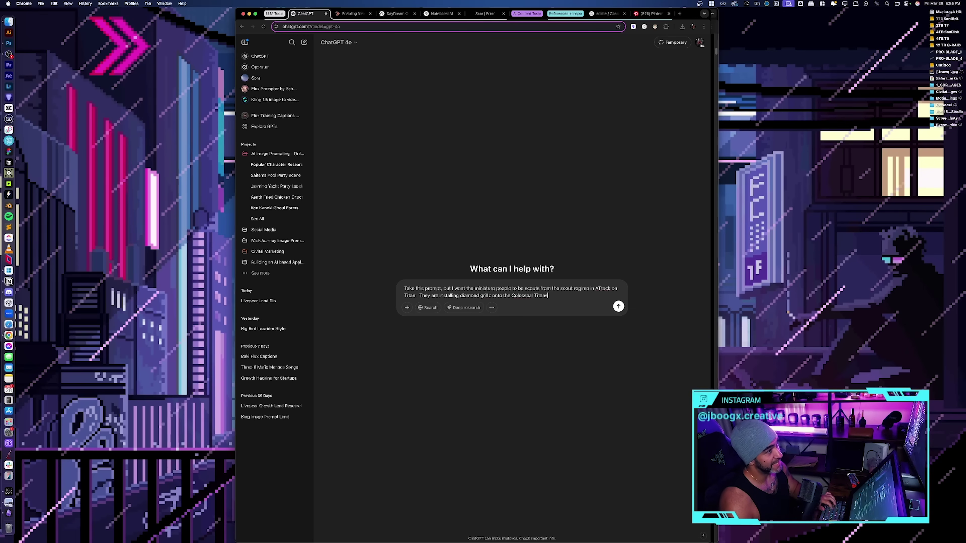
pyautogui.rightClick(529, 293)
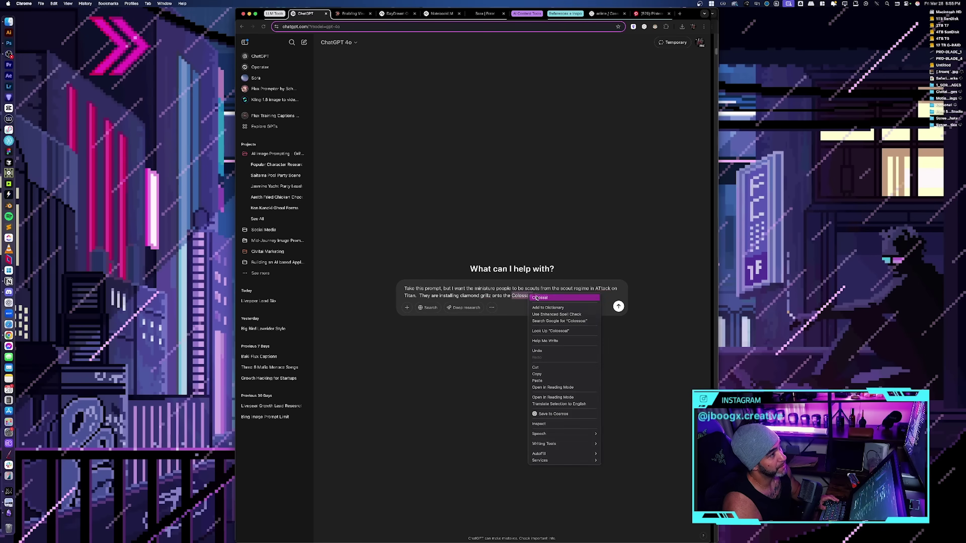
pyautogui.click(548, 297)
pyautogui.write('teeth.')
pyautogui.press('Return')
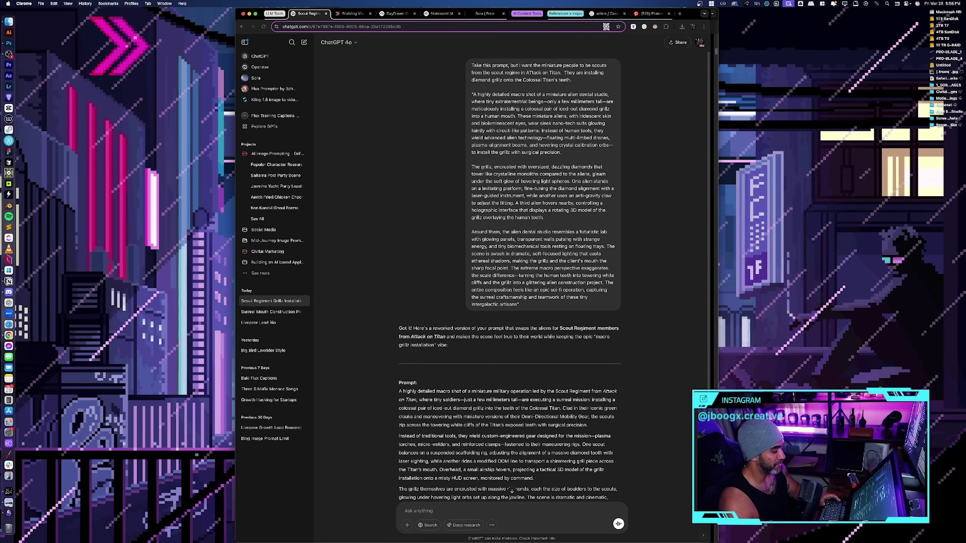
# Copy ChatGPT's reworked three-paragraph prompt into Sora's composer and submit it for generation.
pyautogui.scroll(-5, 498, 447)
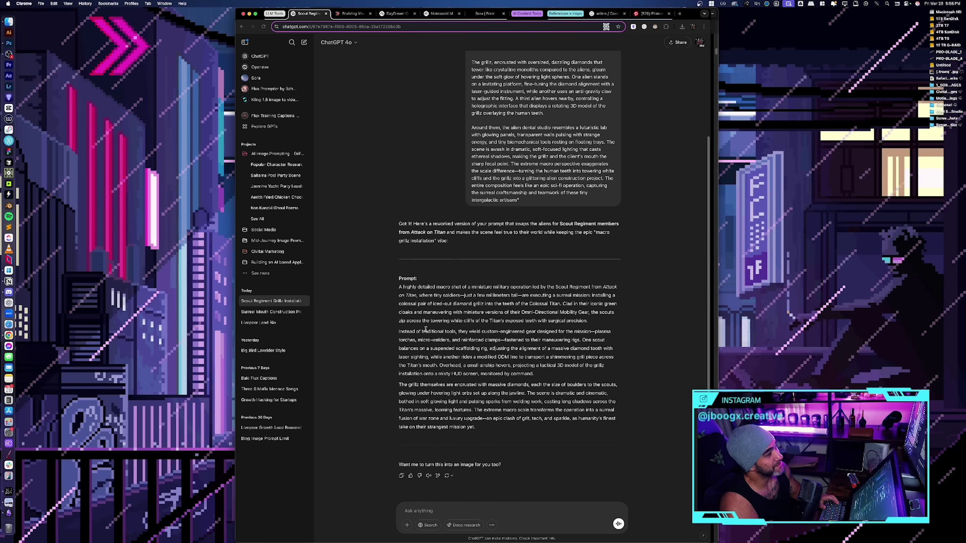
pyautogui.moveTo(399, 287); pyautogui.dragTo(477, 426)
pyautogui.press('super+c')
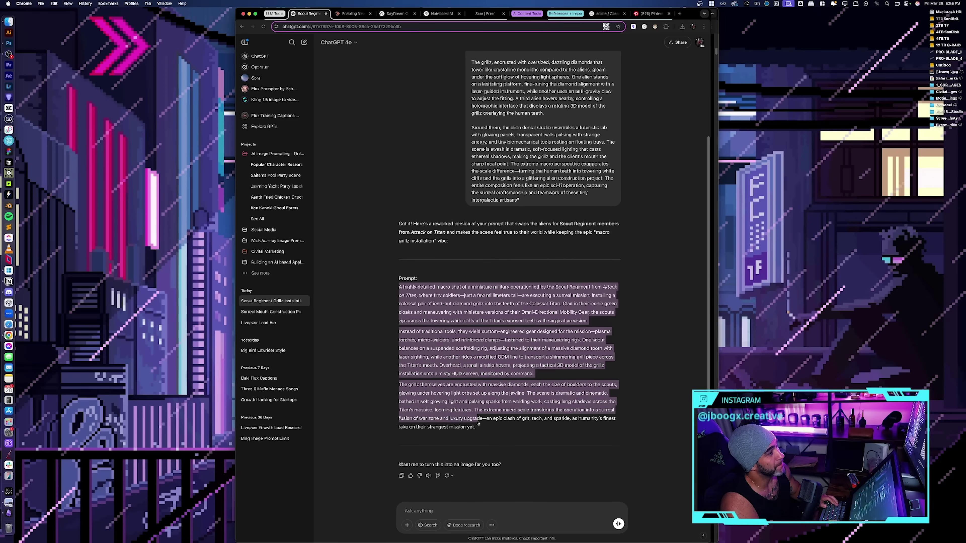
pyautogui.hotkey('ctrl', 'Up')
pyautogui.click(546, 198)
pyautogui.click(517, 522)
pyautogui.press('super+v')
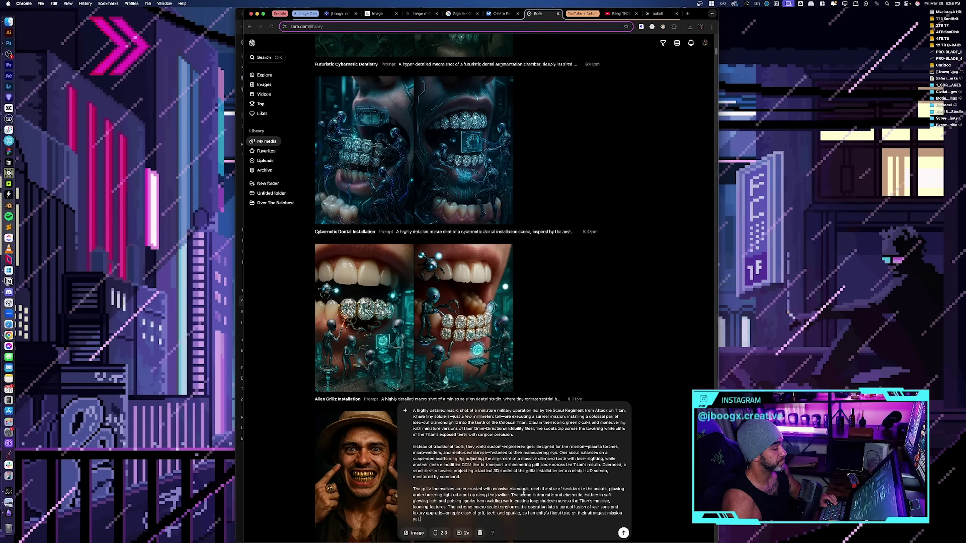
pyautogui.press('Return')
# Return to the ChatGPT browser window and switch to the Pinterest search tab.
pyautogui.hotkey('ctrl', 'Up')
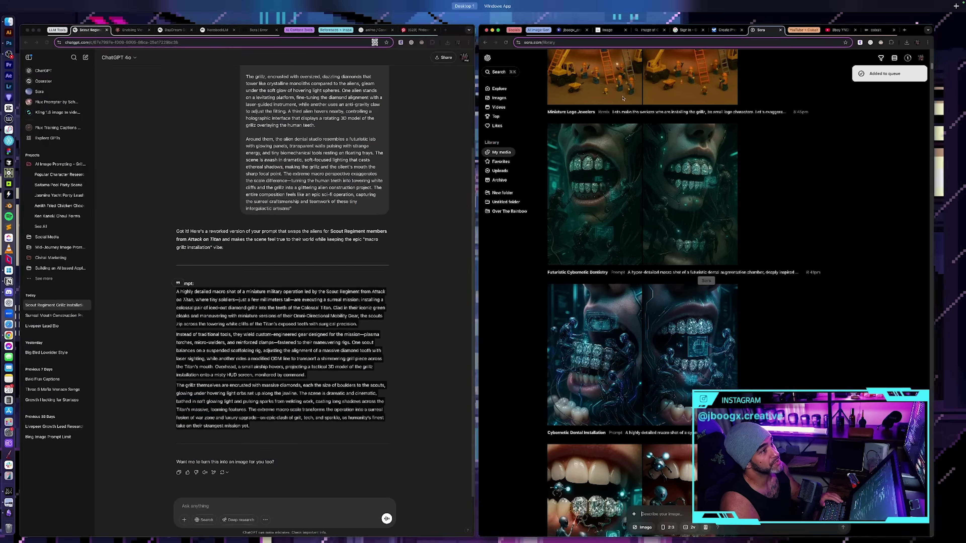
pyautogui.click(362, 121)
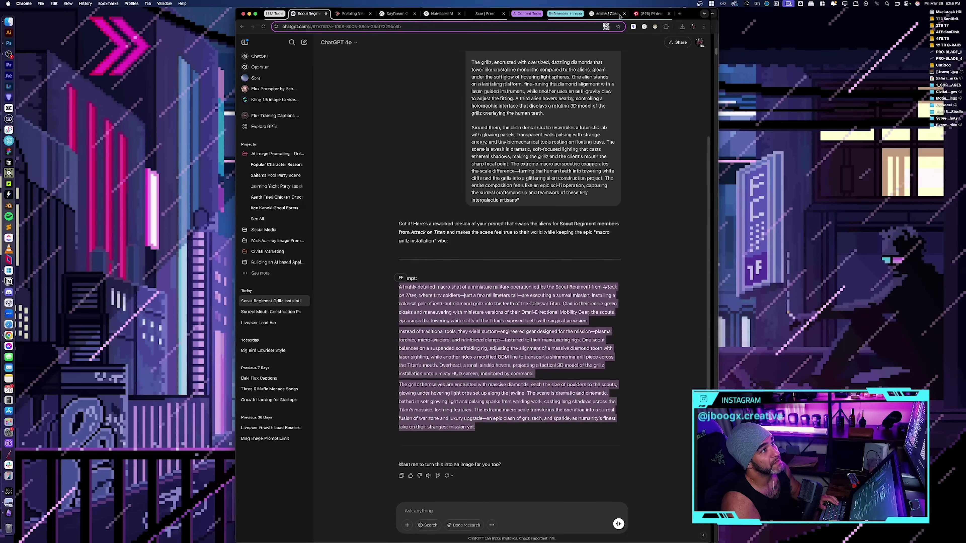
pyautogui.click(652, 13)
# Search Pinterest for 'scout regiment attack on titan' reference images.
pyautogui.click(414, 47)
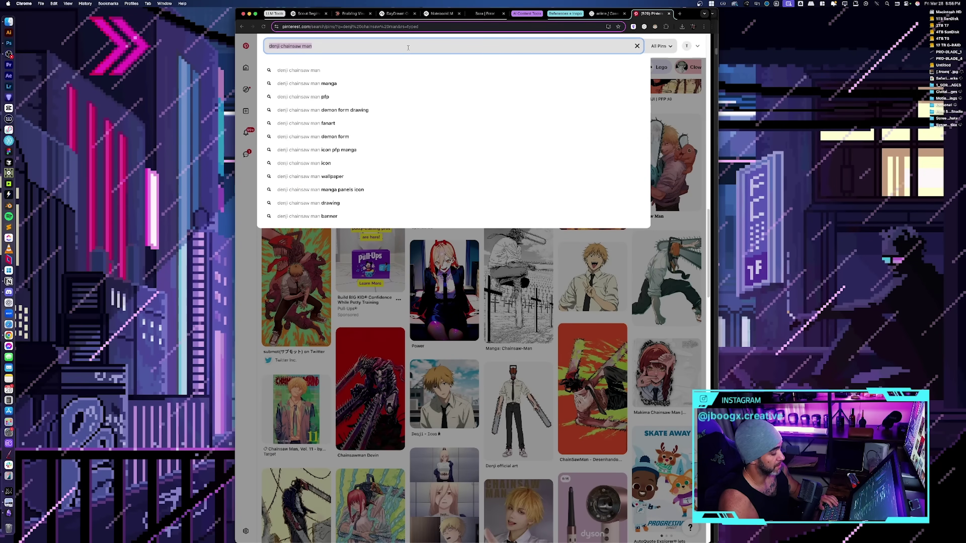
pyautogui.write('scout regi')
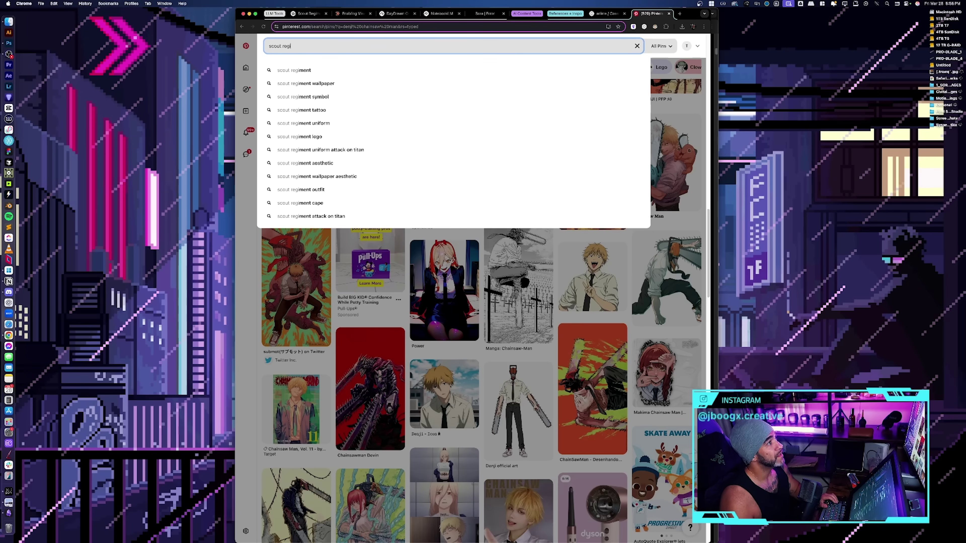
pyautogui.press('Down')
pyautogui.press('Return')
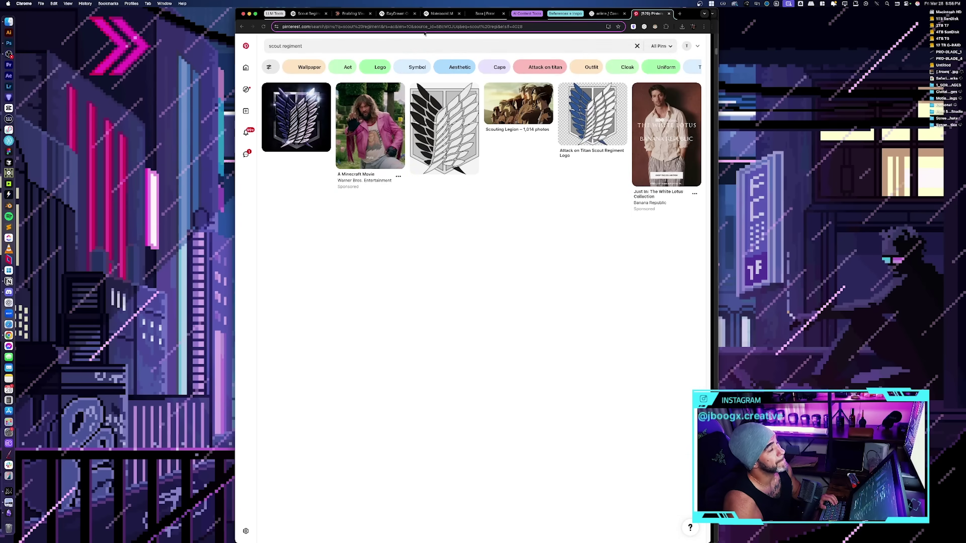
pyautogui.click(424, 46)
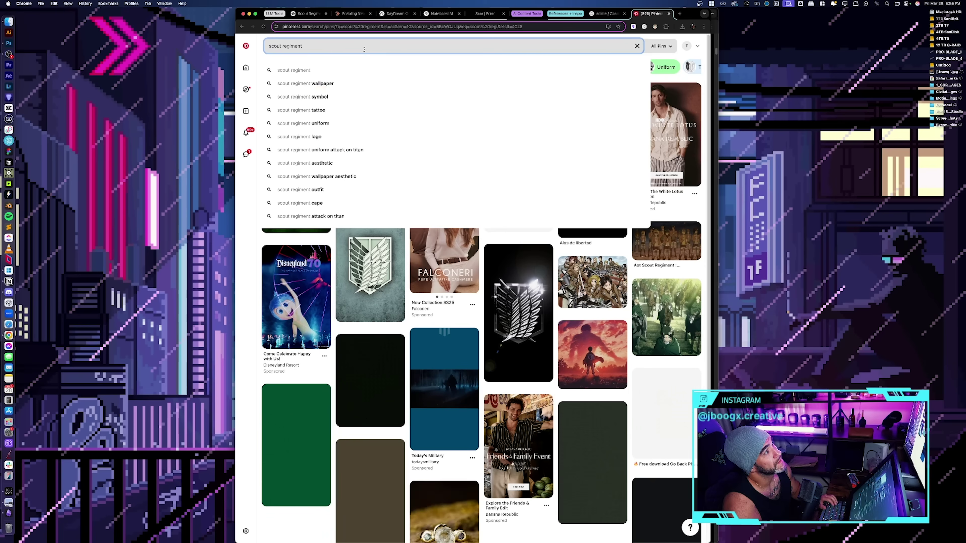
pyautogui.write('attack on titan')
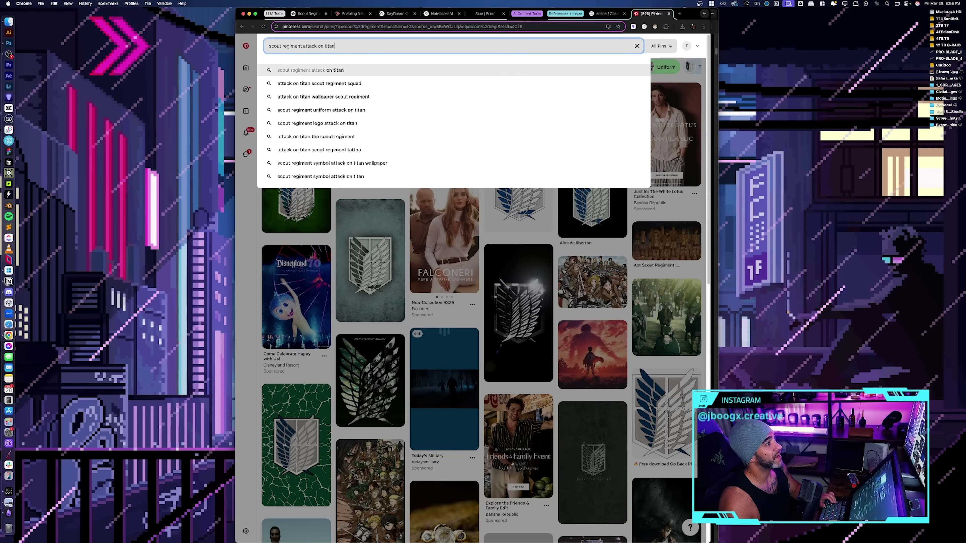
pyautogui.press('Return')
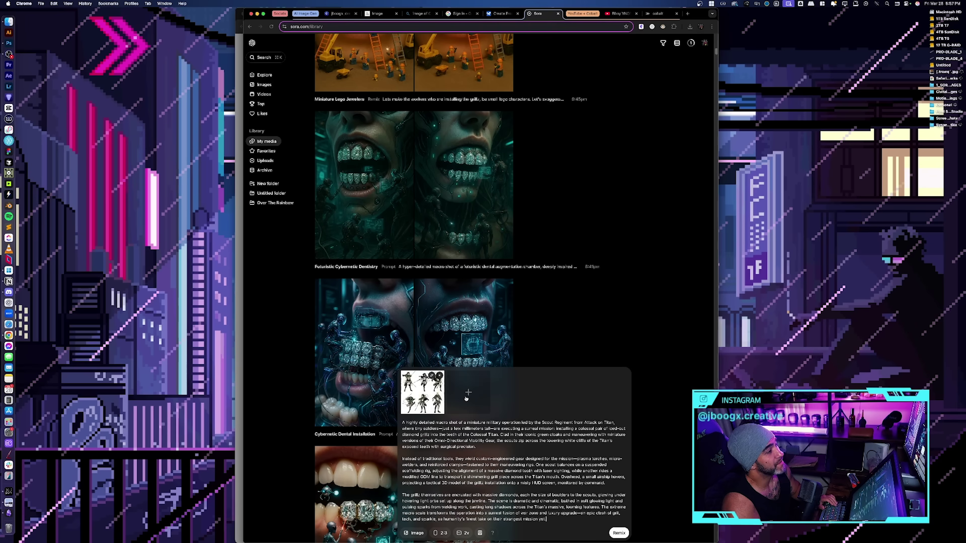
pyautogui.click(471, 392)
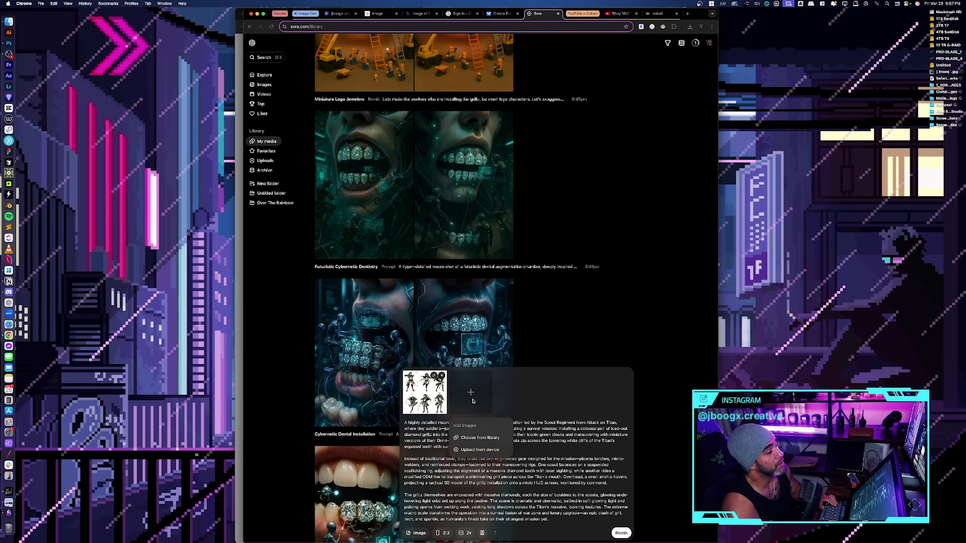
# Browse the GRILLZ > 2_PHOTO > AOT folder for a reference upload, then go back to My media.
pyautogui.click(495, 450)
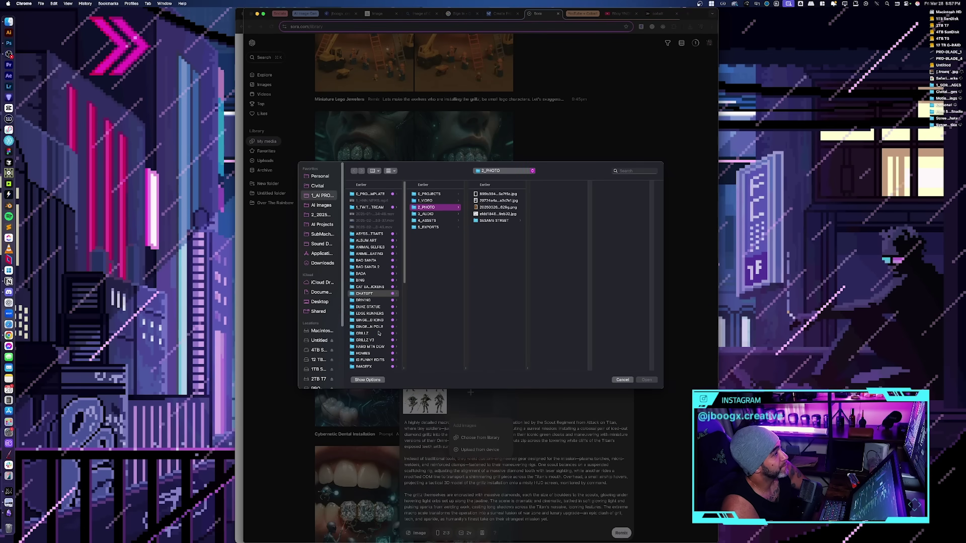
pyautogui.click(378, 333)
pyautogui.click(431, 208)
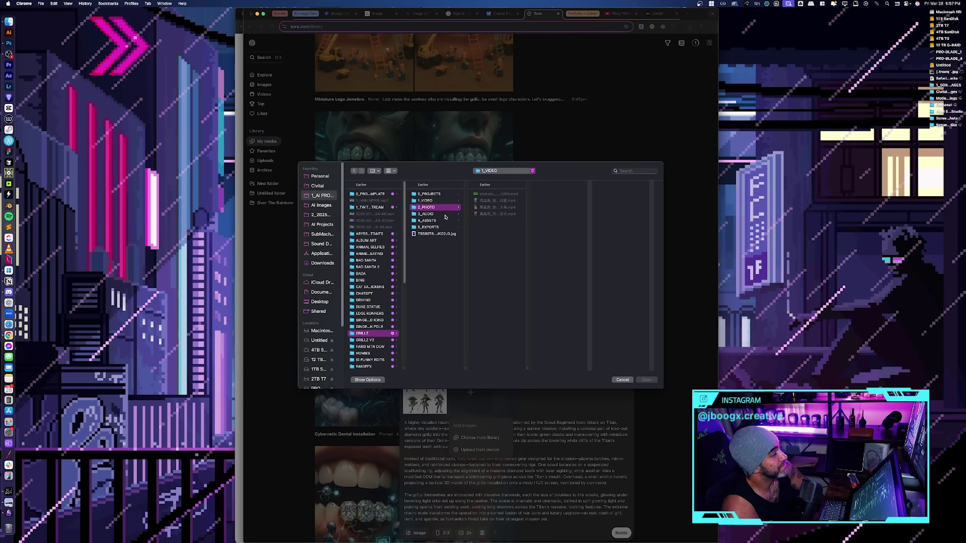
pyautogui.click(490, 194)
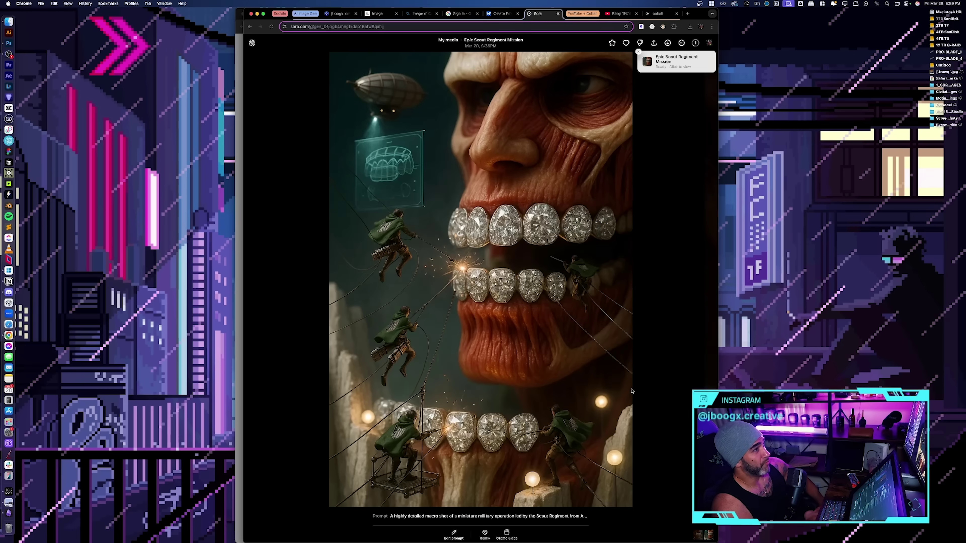
pyautogui.scroll(-1, 631, 391)
pyautogui.scroll(-1, 632, 391)
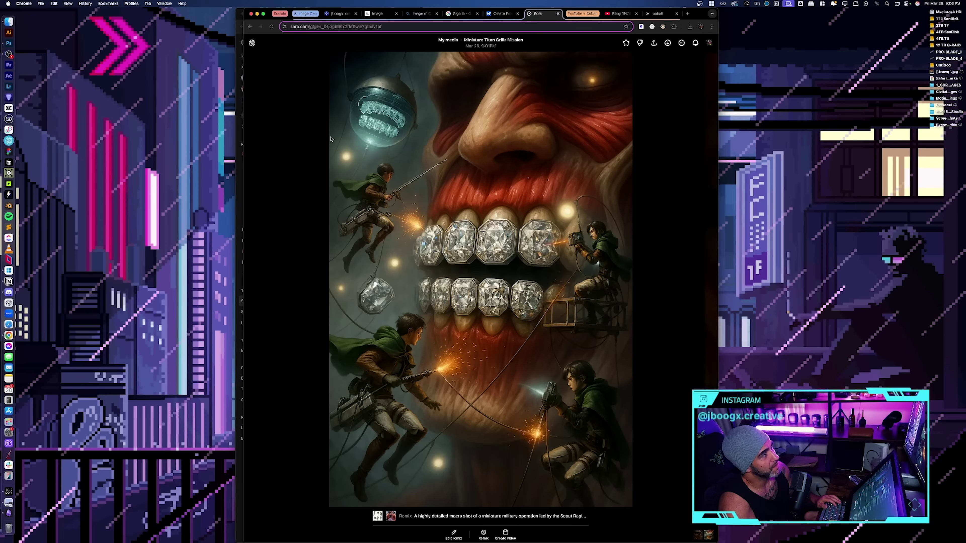
pyautogui.click(302, 125)
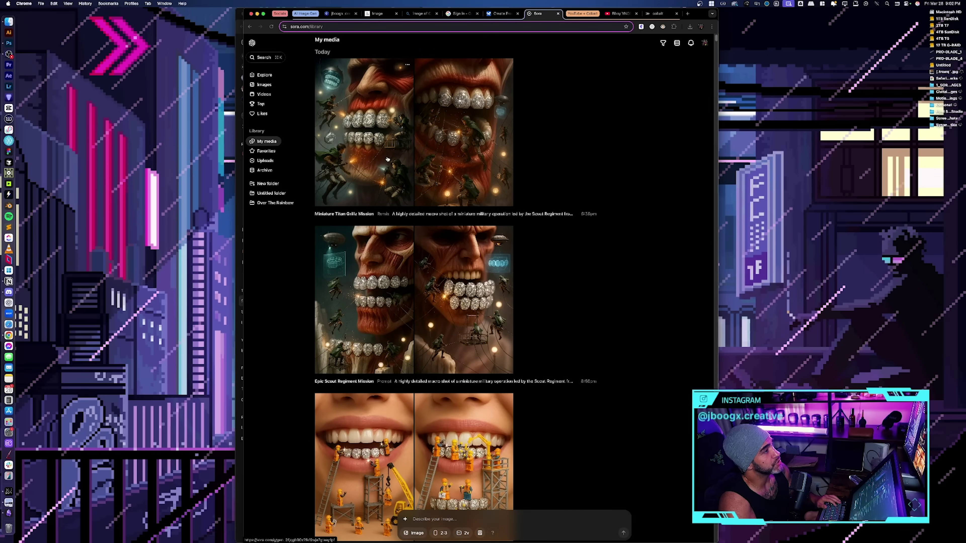
# Open the first Miniature Titan Grillz Mission result, start a remix with another reference, and browse variations.
pyautogui.click(368, 204)
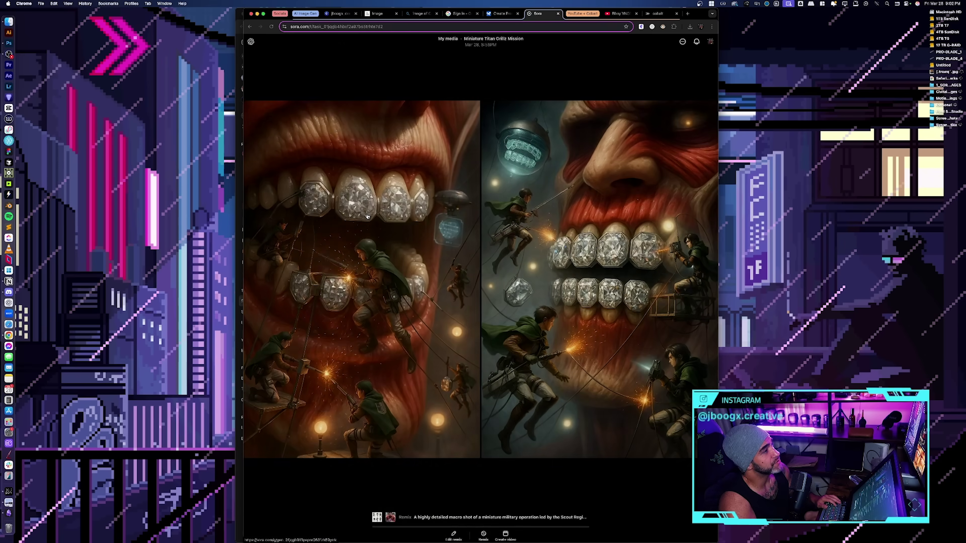
pyautogui.click(454, 534)
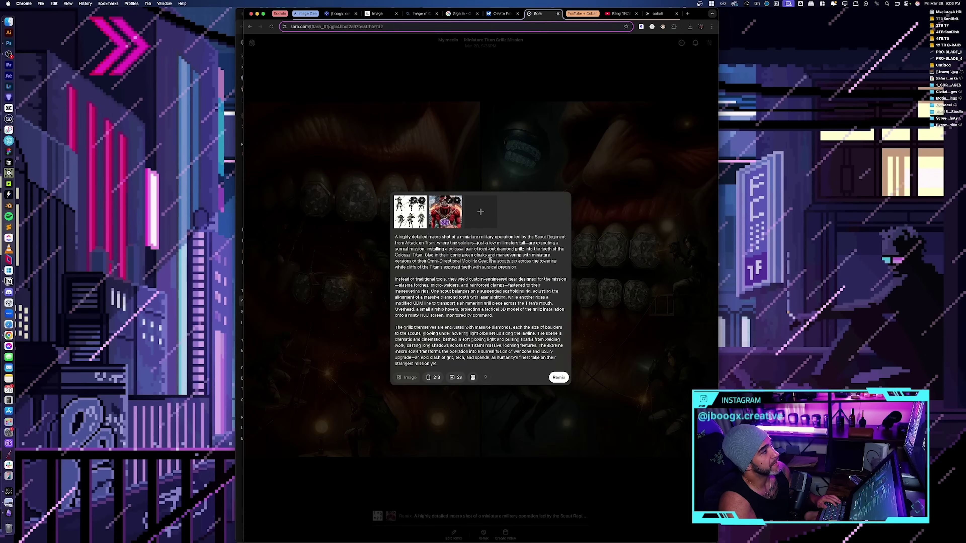
pyautogui.click(481, 213)
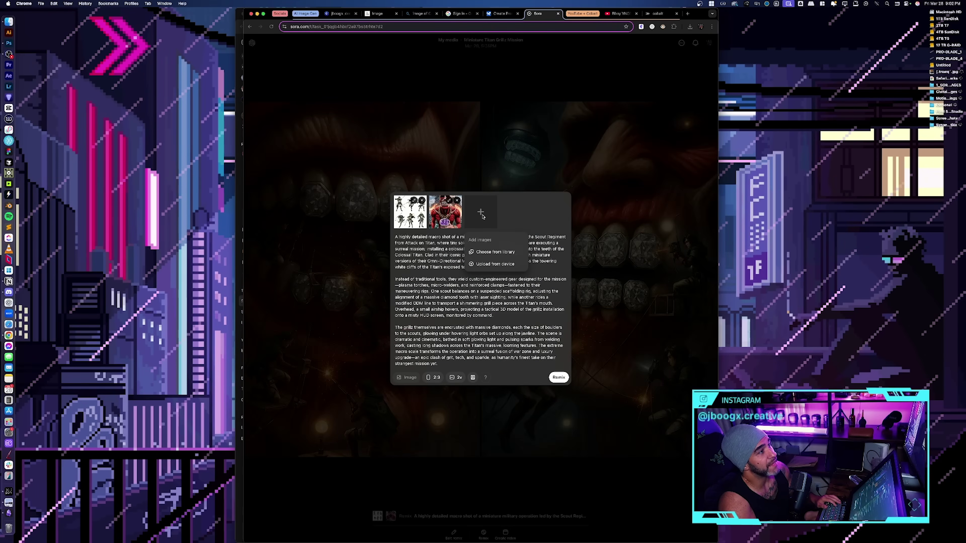
pyautogui.click(497, 262)
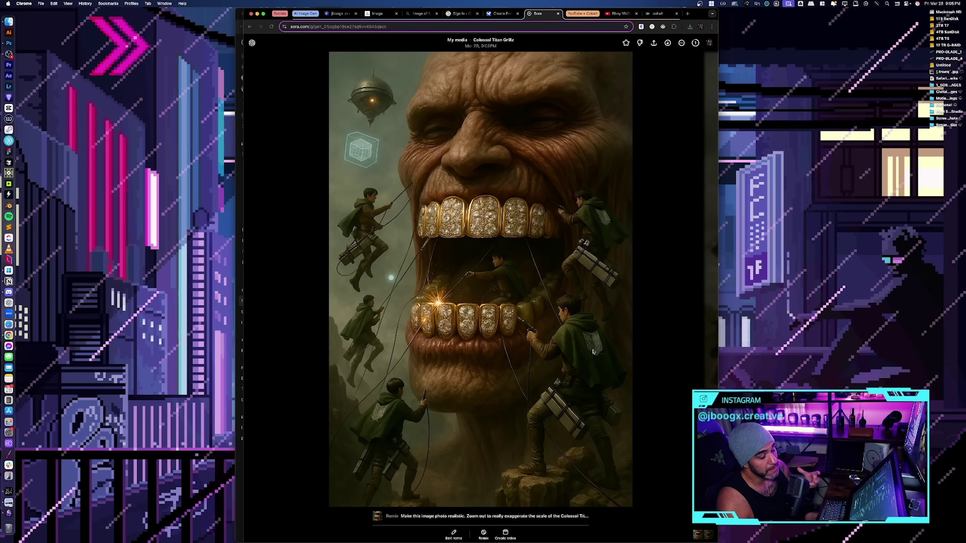
pyautogui.press('Down')
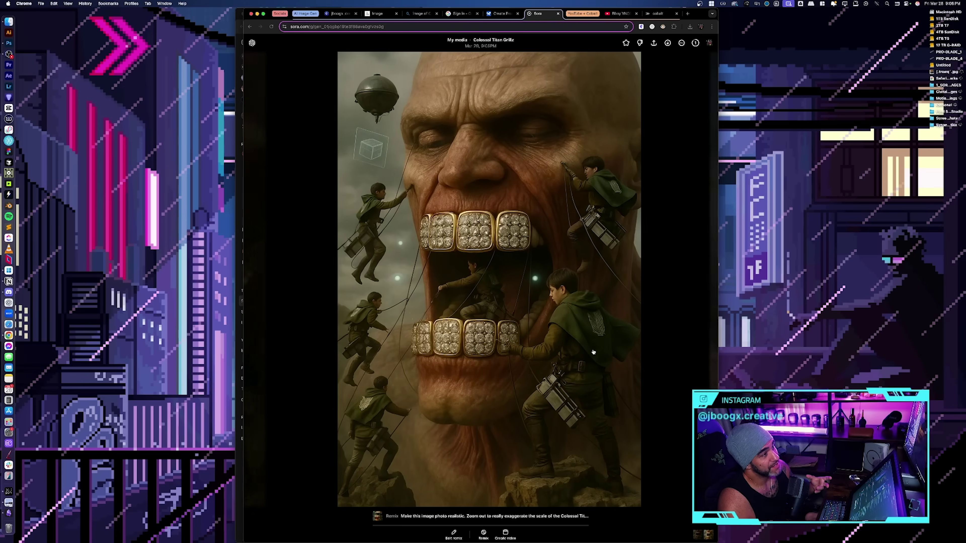
pyautogui.press('Down')
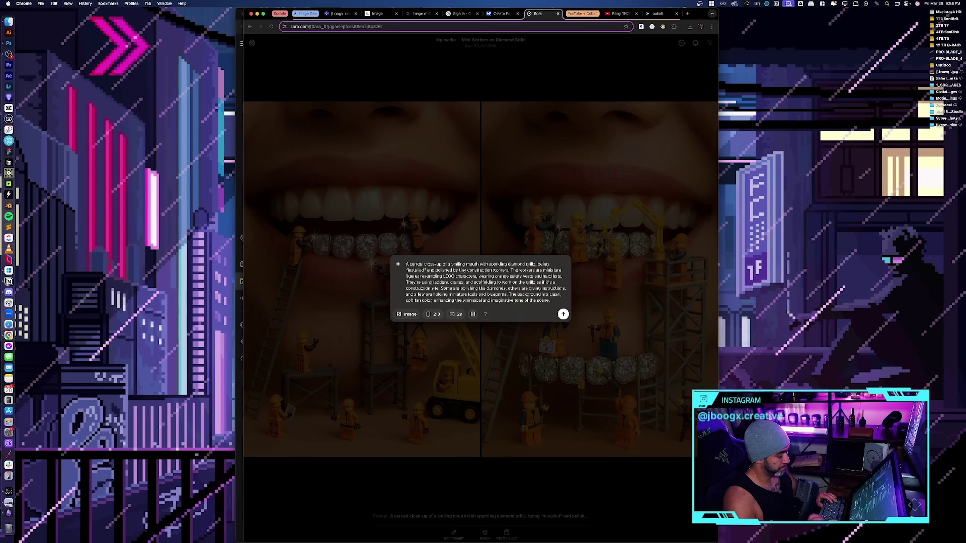
# Add the Colossal Titan from Attack On Titan phrase and change 'construction workers' to 'members of the Scout Regiment'.
pyautogui.click(534, 264)
pyautogui.write('the mouth be')
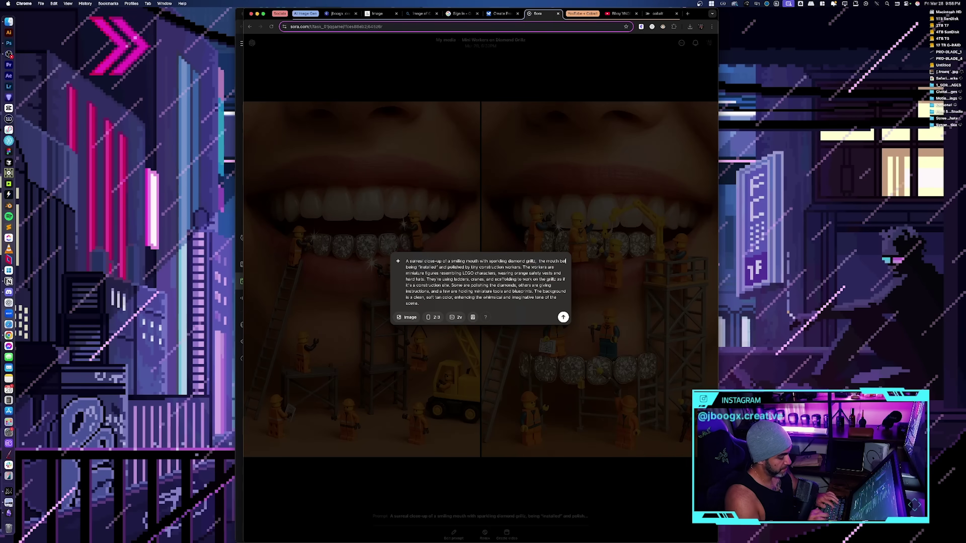
pyautogui.write('longs to the Co')
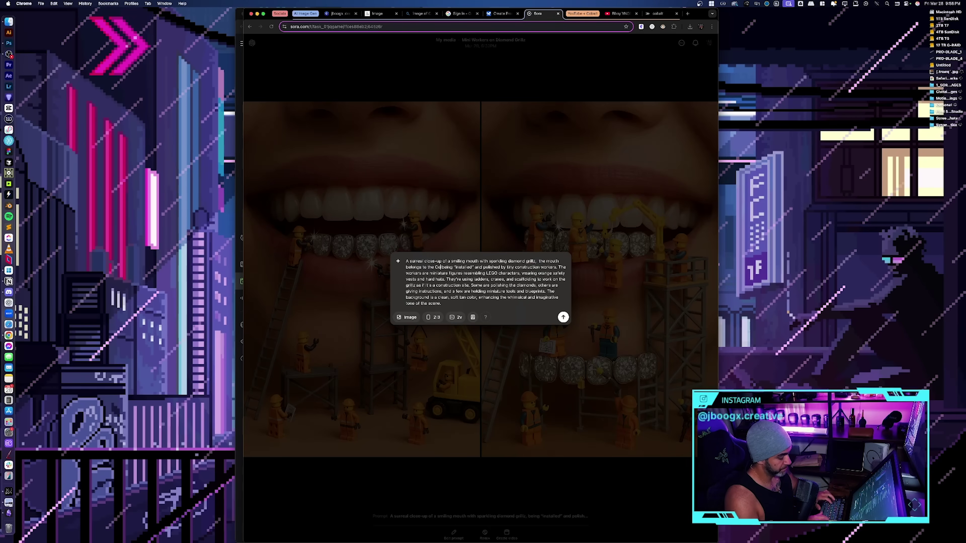
pyautogui.write('lossal Titan fro')
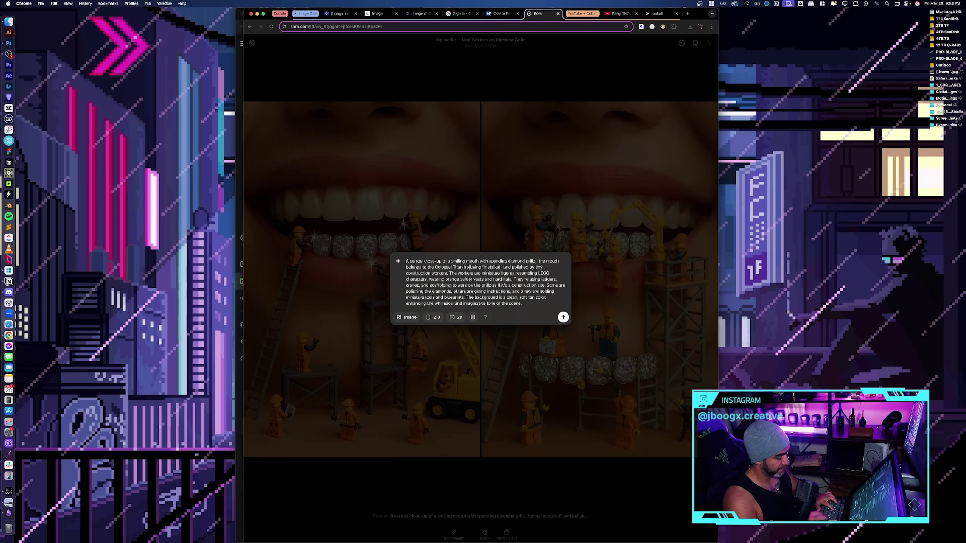
pyautogui.write('m Att')
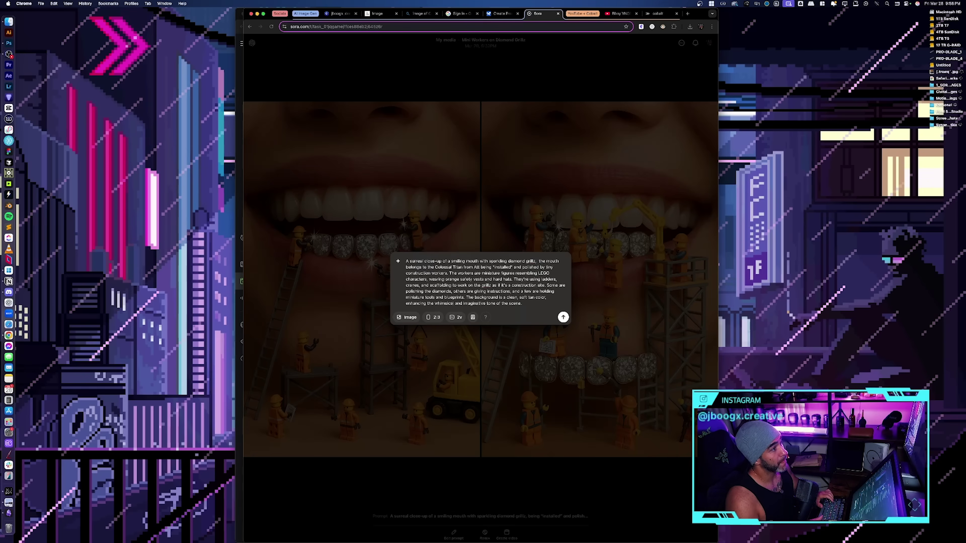
pyautogui.write('ack')
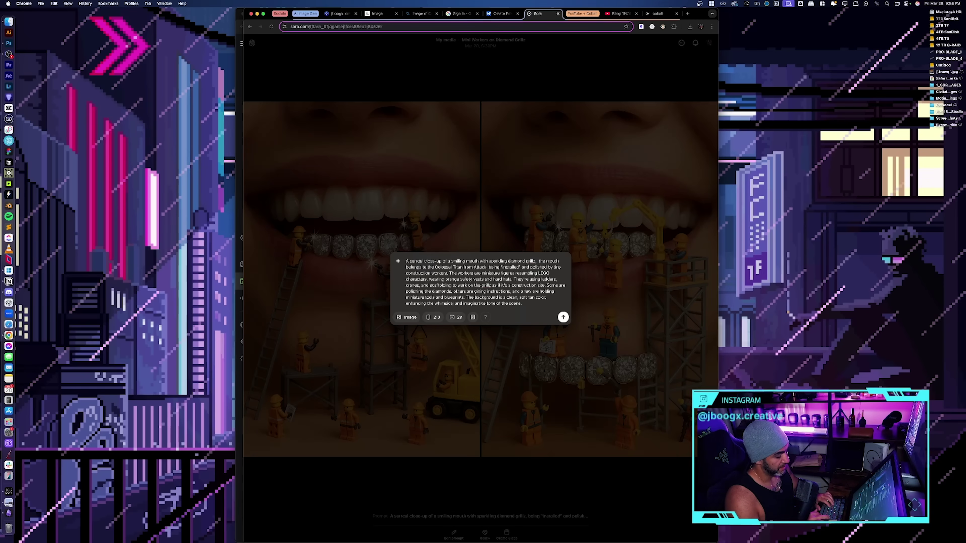
pyautogui.write(' On Titan')
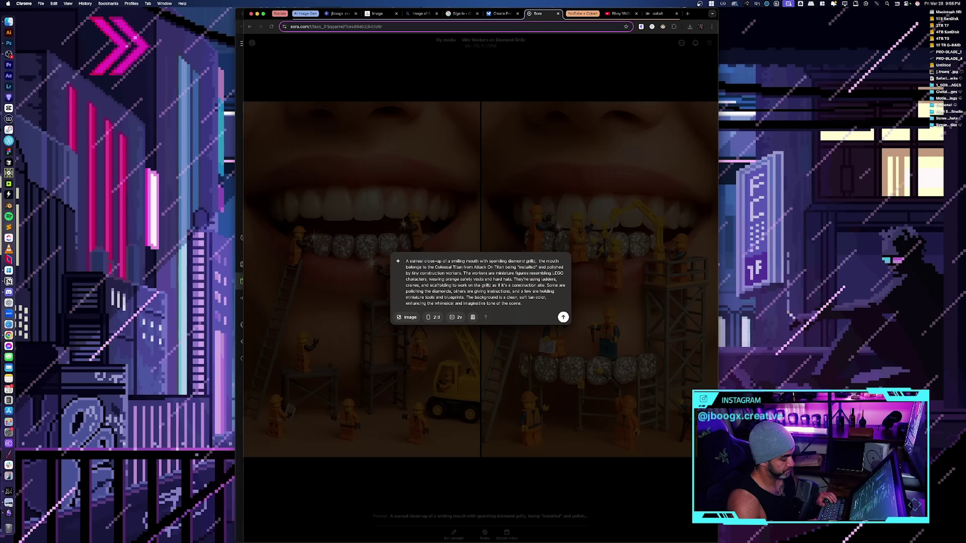
pyautogui.write(', it is')
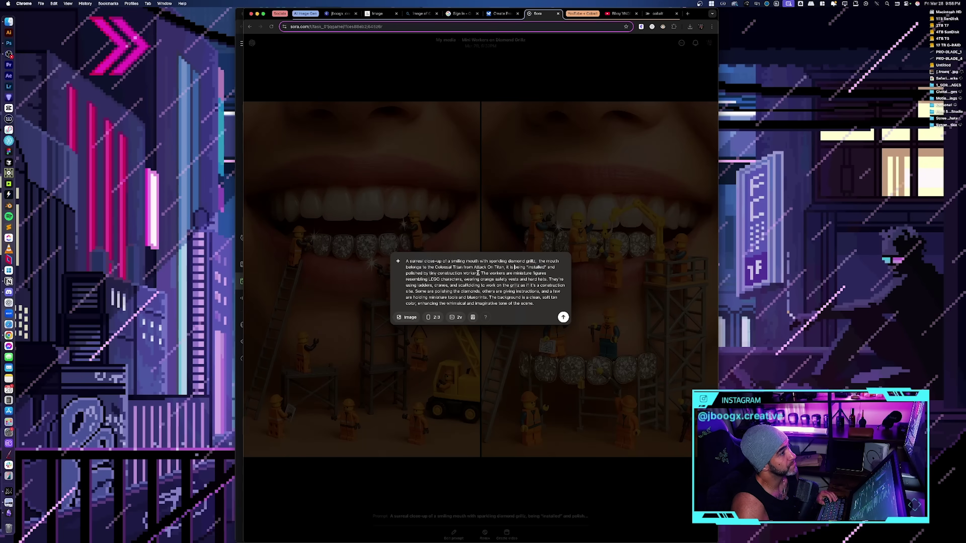
pyautogui.moveTo(479, 273); pyautogui.dragTo(436, 275)
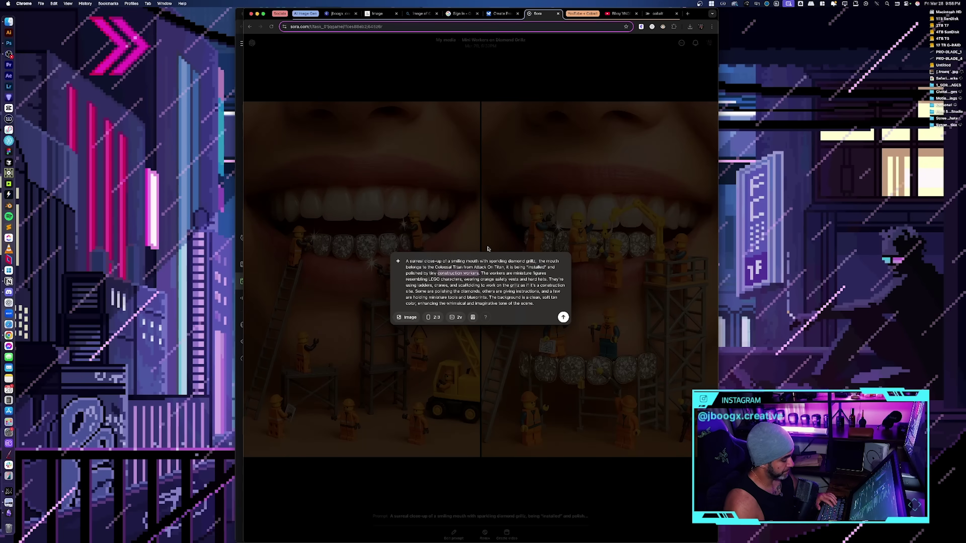
pyautogui.write('members of the ')
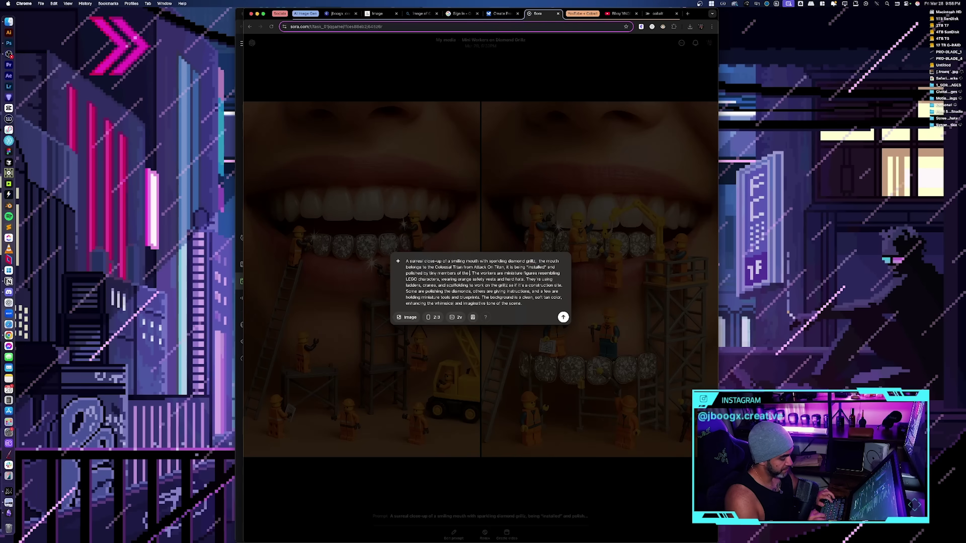
pyautogui.write('S')
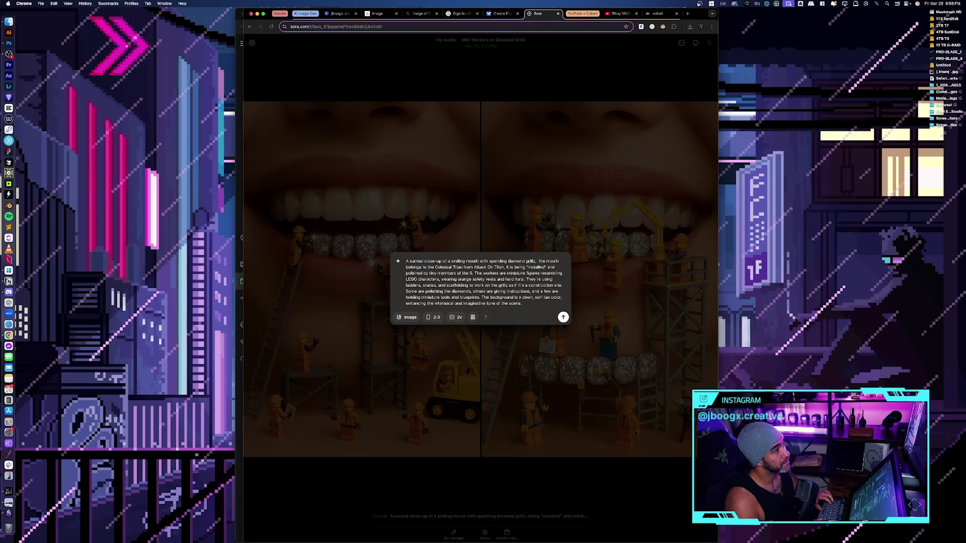
pyautogui.write('cout Regim')
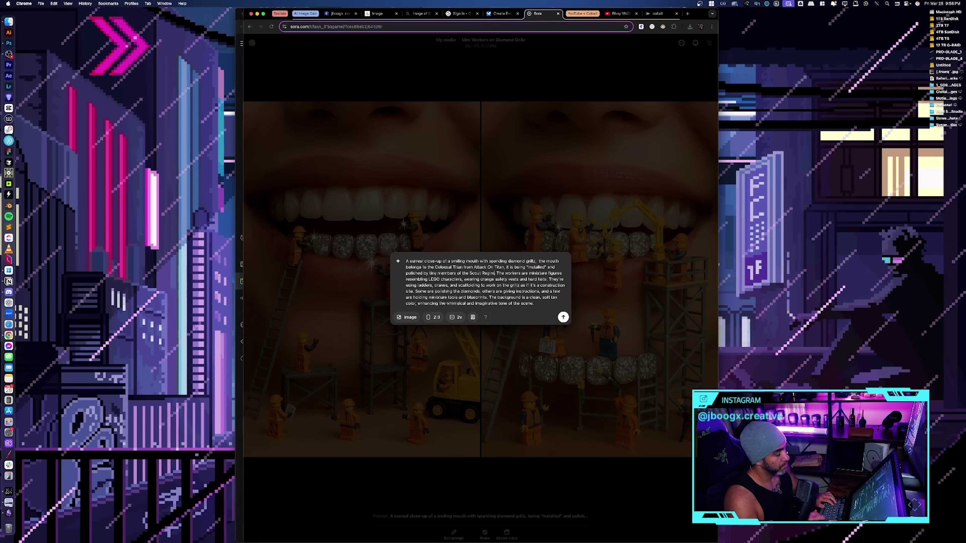
pyautogui.write('ent')
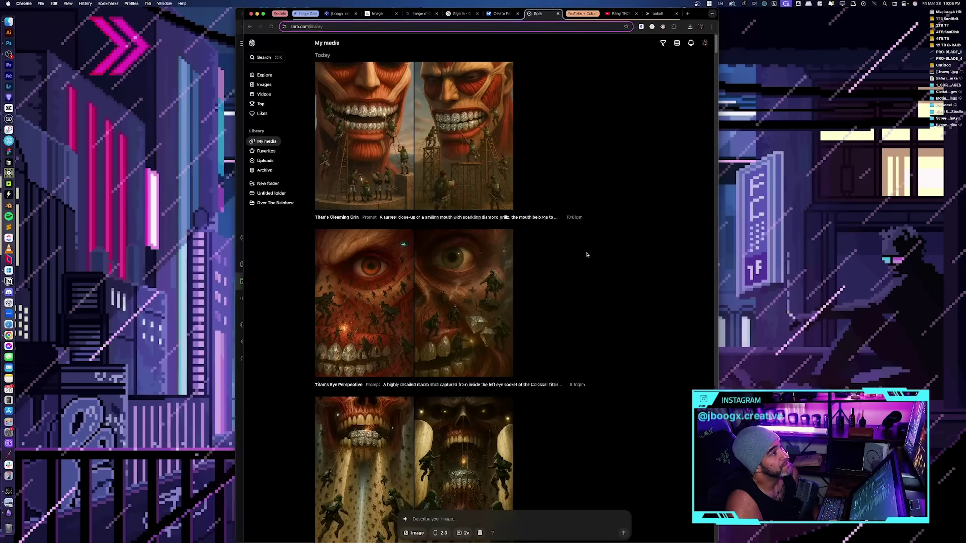
# Review the Titan's Gleaming Grin images, then resubmit its prompt for new generations.
pyautogui.click(382, 157)
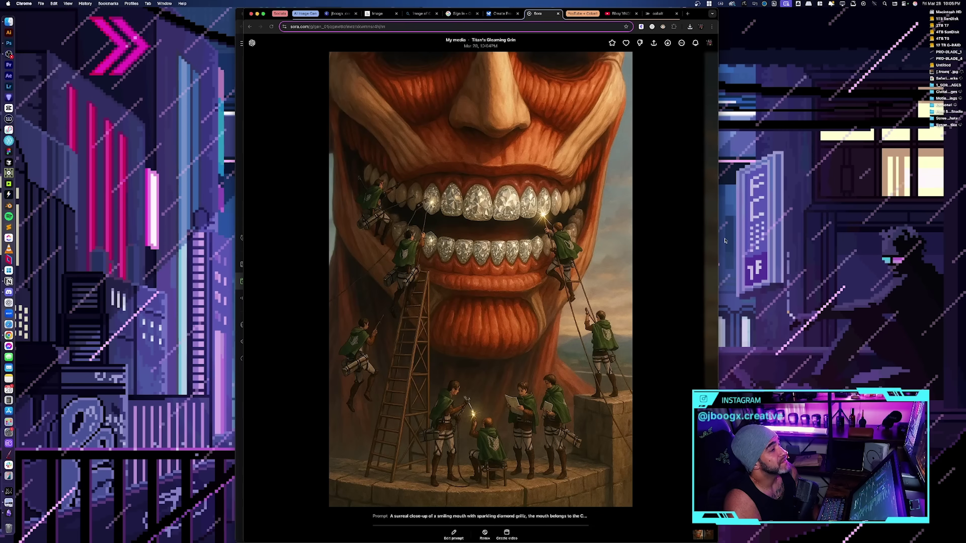
pyautogui.press('Right')
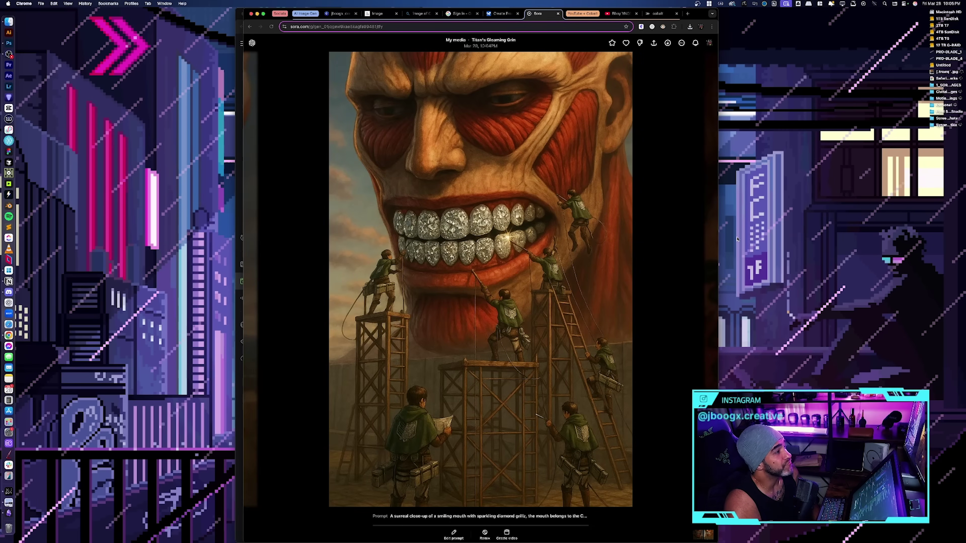
pyautogui.click(260, 45)
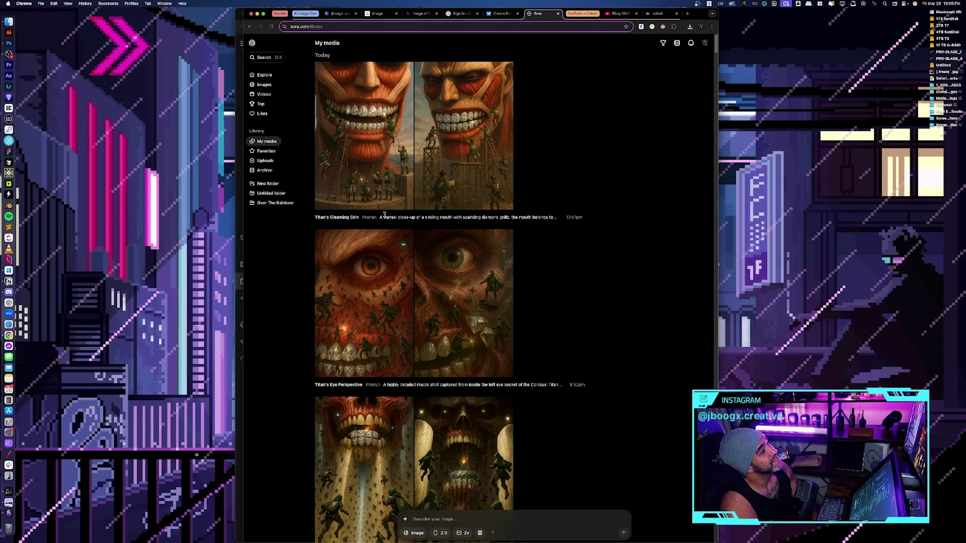
pyautogui.click(361, 213)
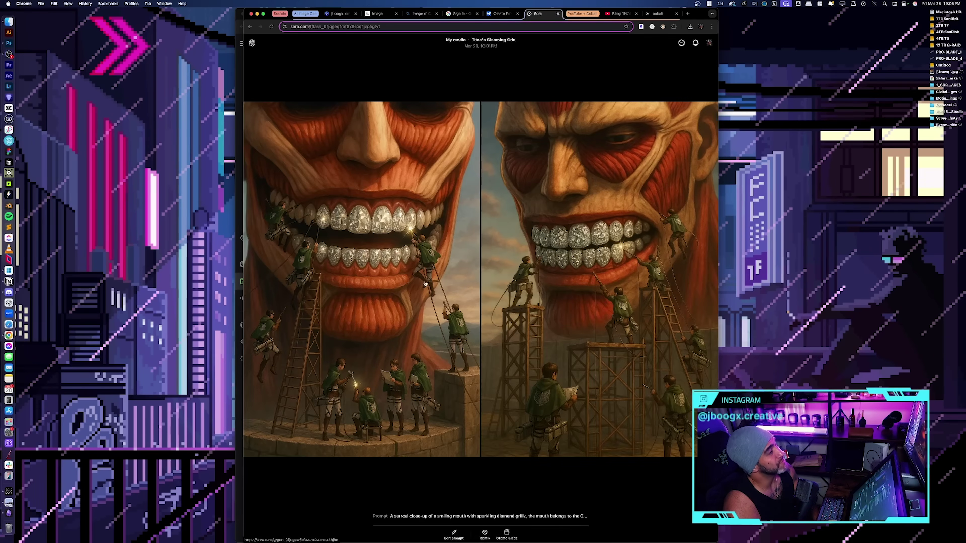
pyautogui.click(454, 533)
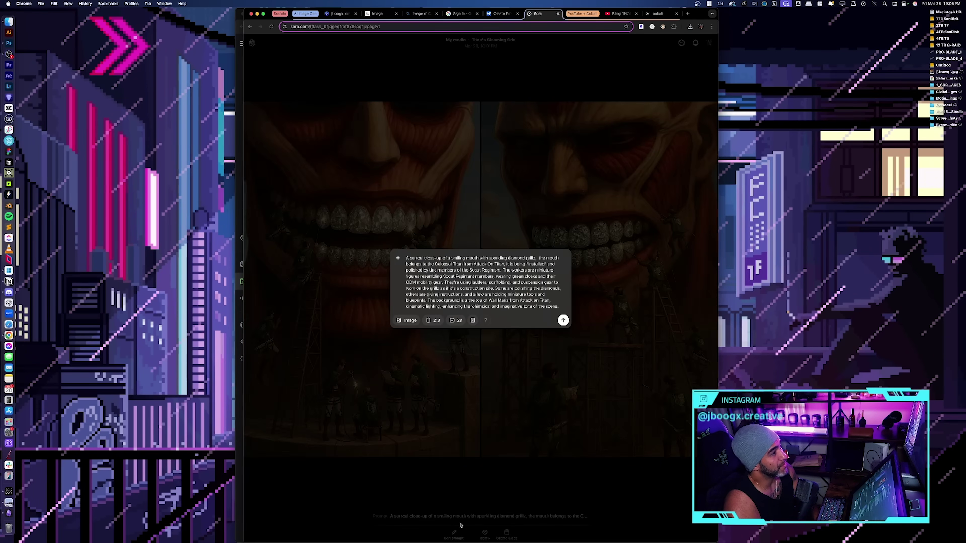
pyautogui.press('Return')
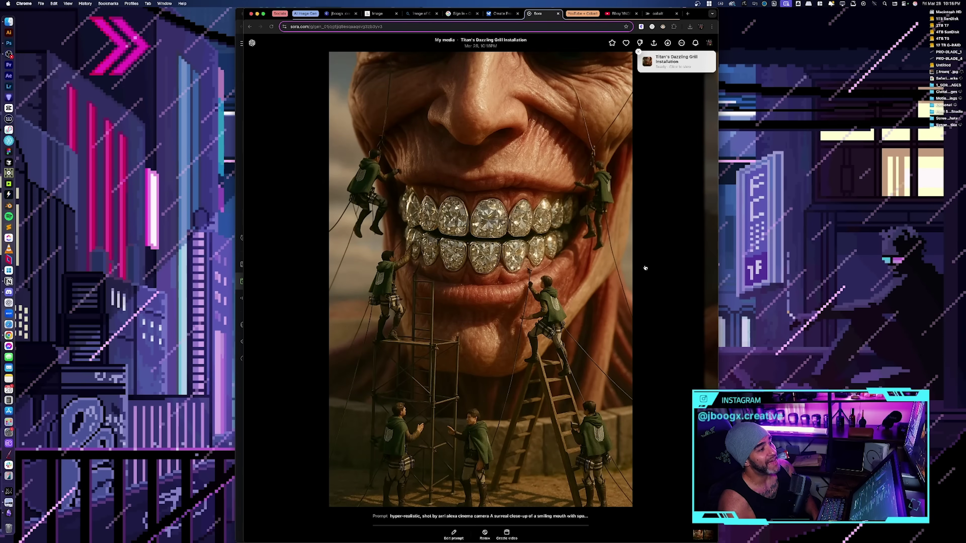
# Compare the Titan's Glamorous Grillz variants and go back to the media library.
pyautogui.click(645, 268)
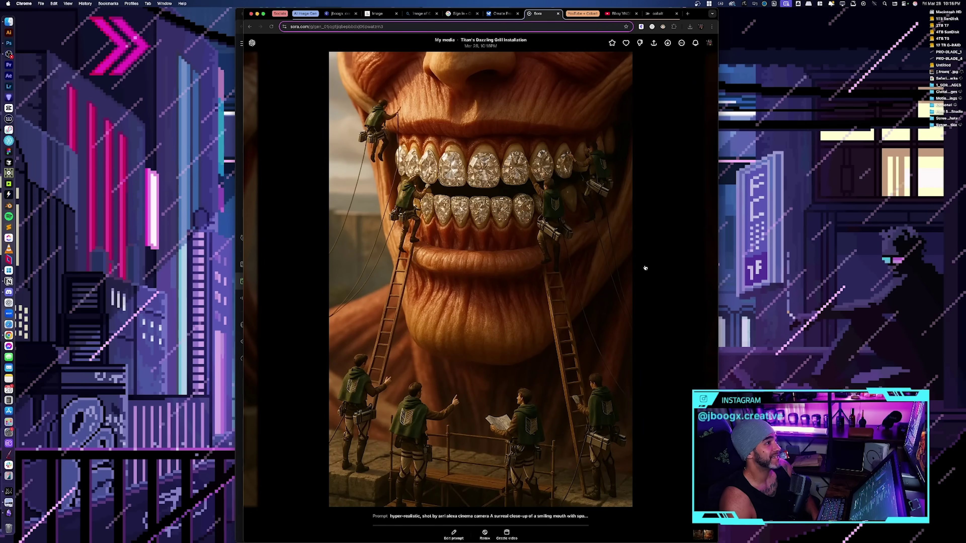
pyautogui.click(645, 268)
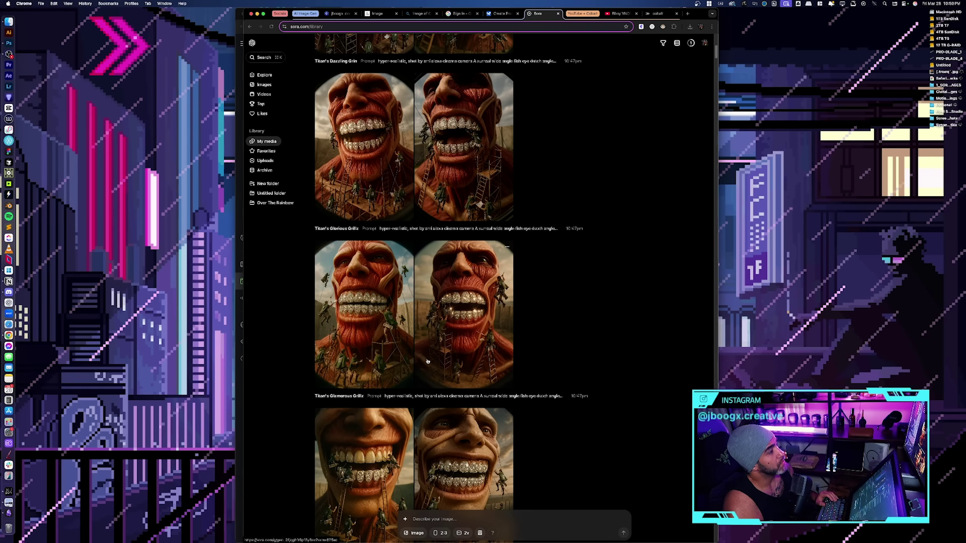
pyautogui.click(623, 347)
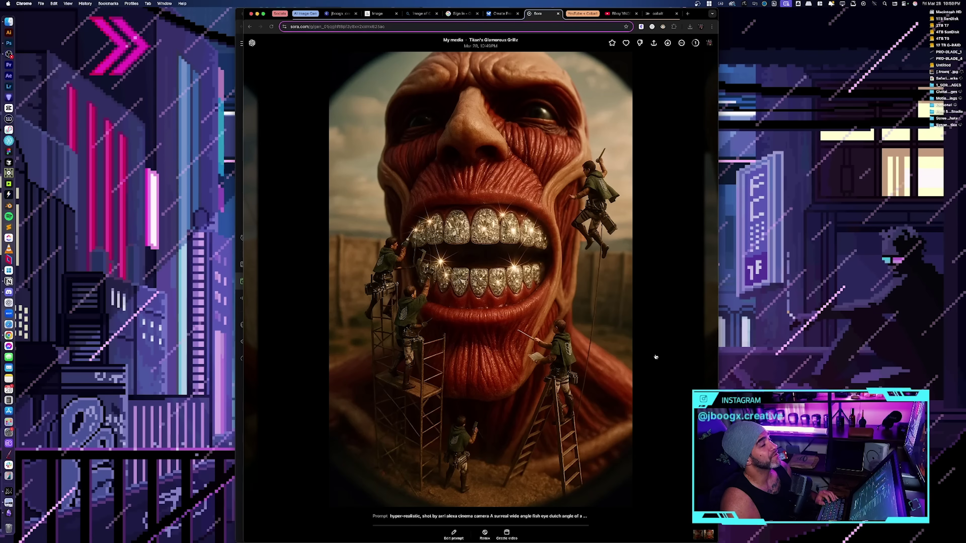
pyautogui.click(656, 357)
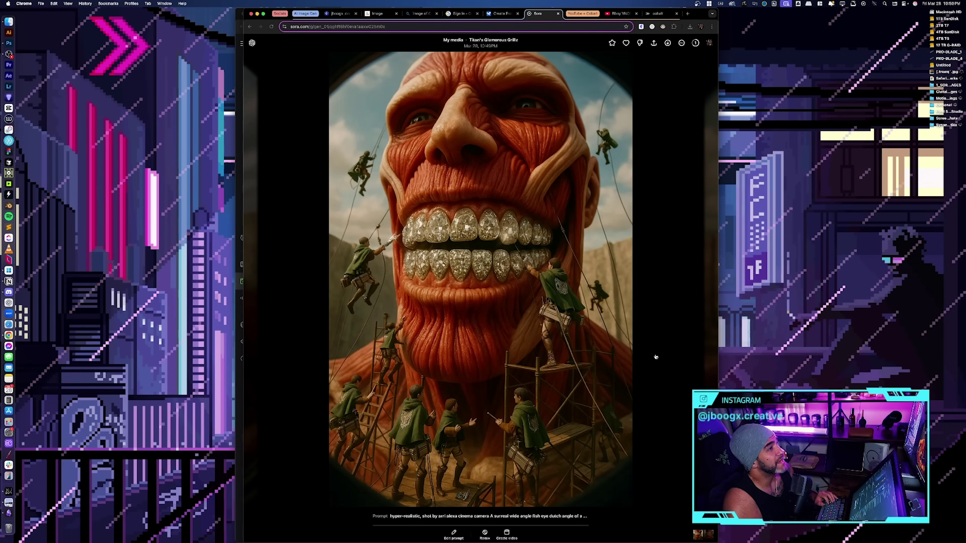
pyautogui.click(655, 357)
pyautogui.click(656, 357)
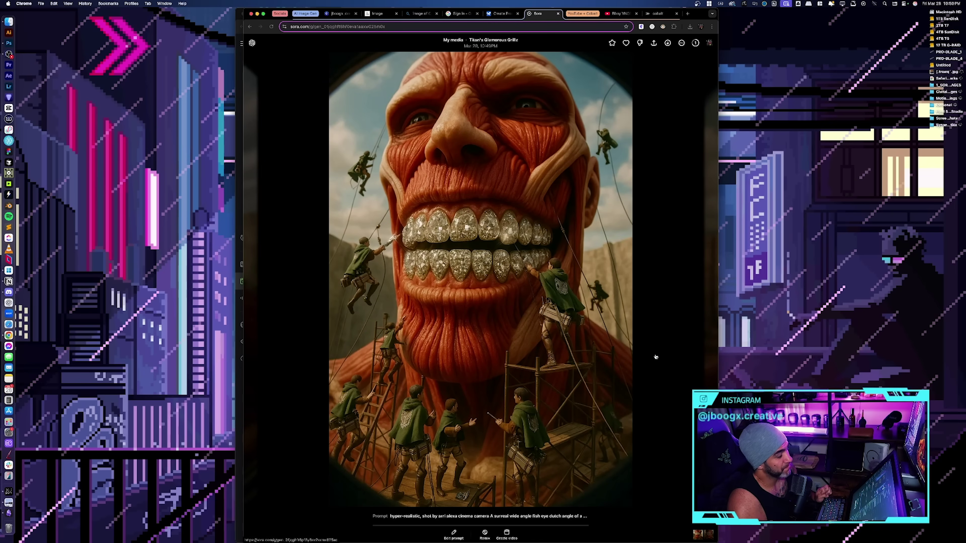
pyautogui.click(251, 44)
pyautogui.scroll(-2, 433, 344)
pyautogui.scroll(2, 433, 344)
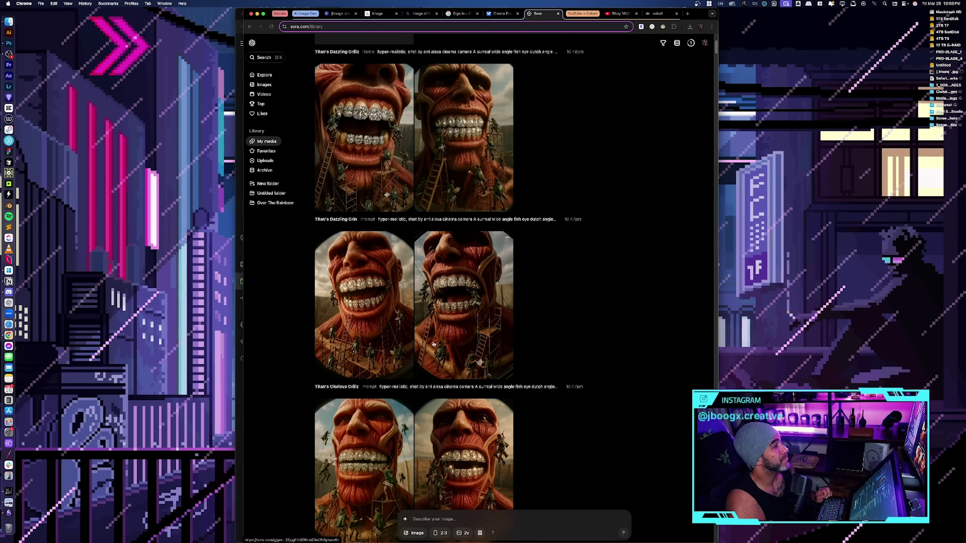
# Download the original Titan's Glorious Grillz image as a PNG.
pyautogui.click(433, 344)
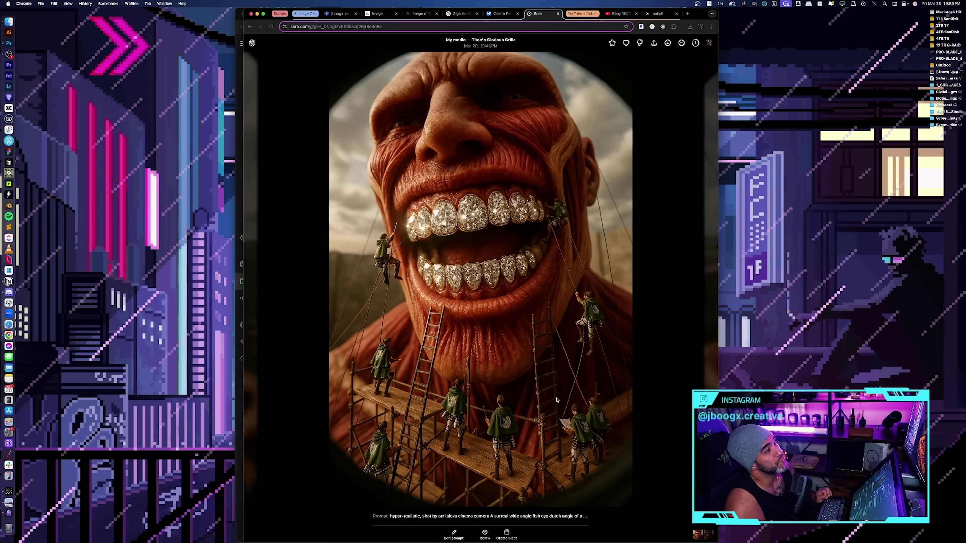
pyautogui.press('Right')
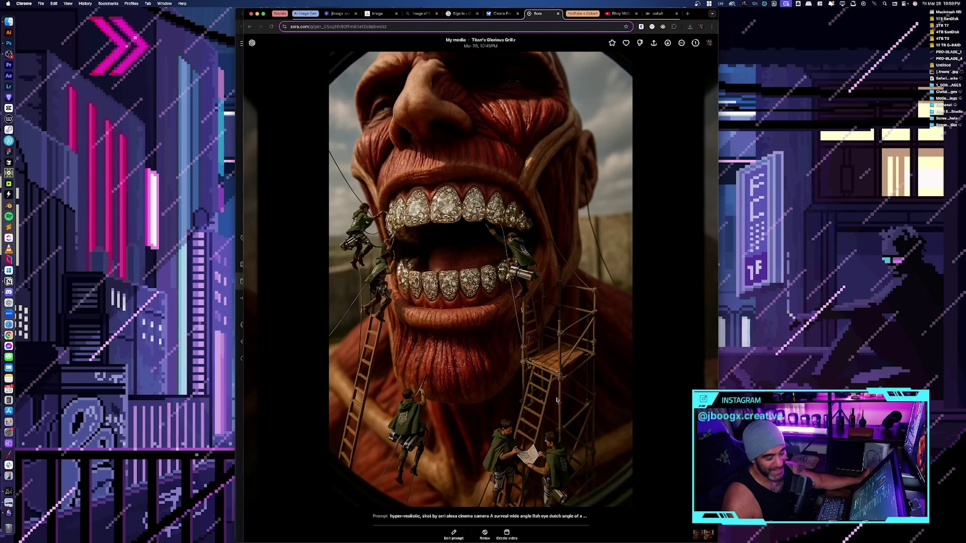
pyautogui.press('Right')
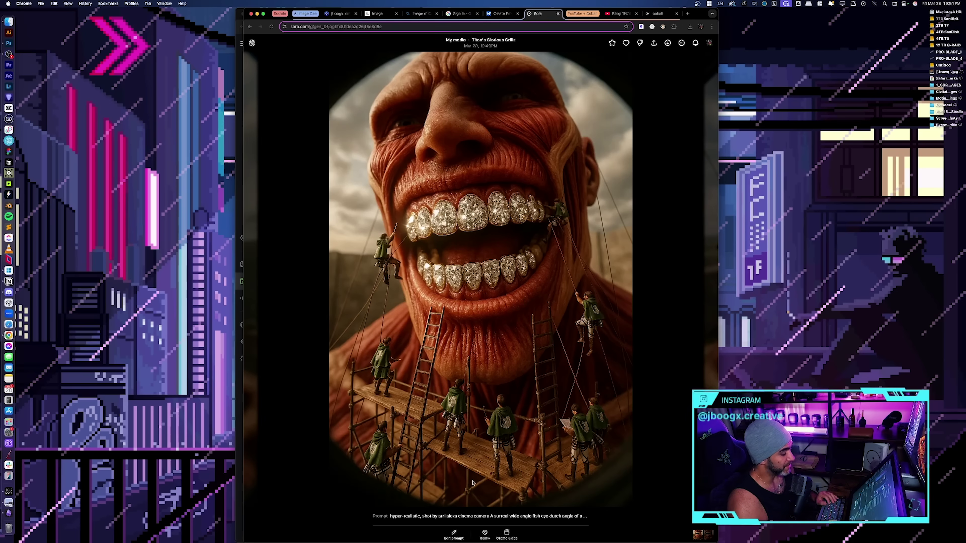
pyautogui.press('Right')
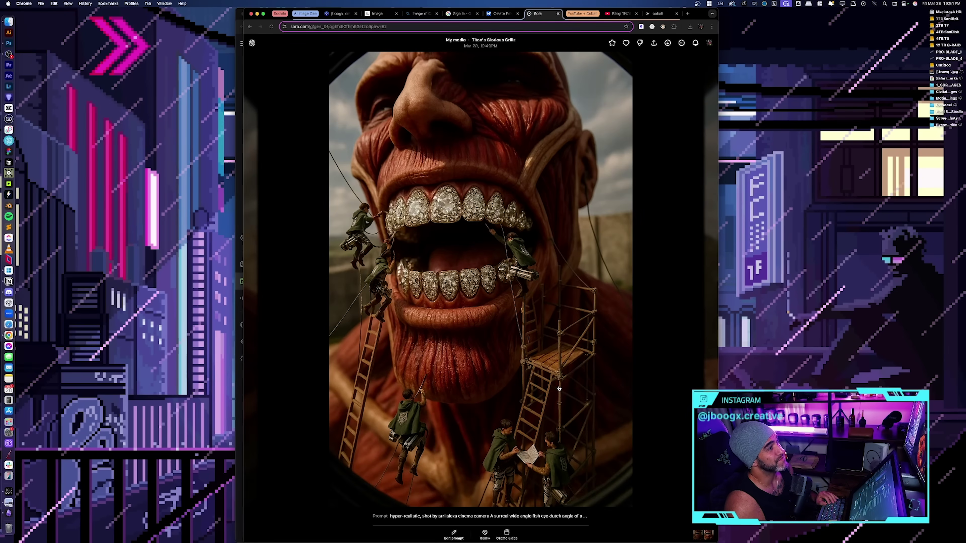
pyautogui.press('Left')
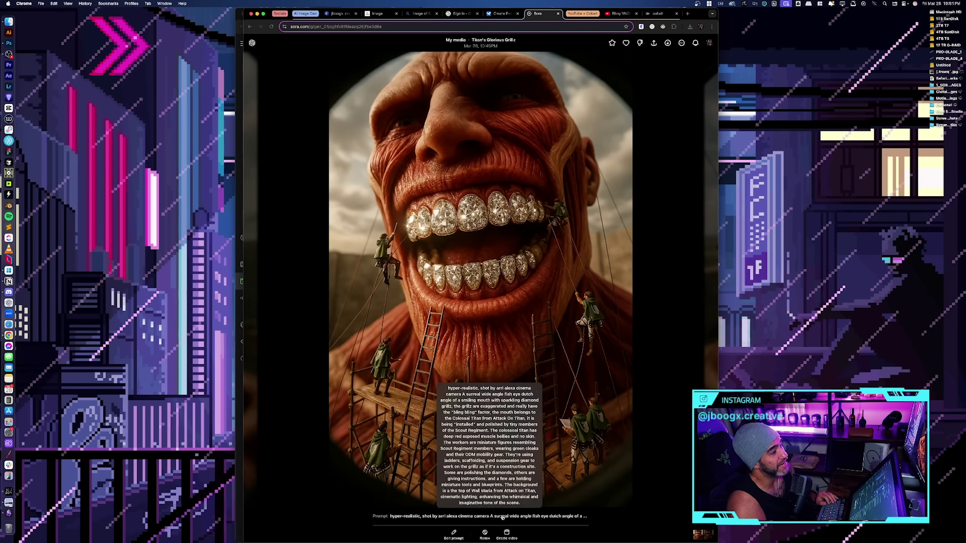
pyautogui.click(668, 43)
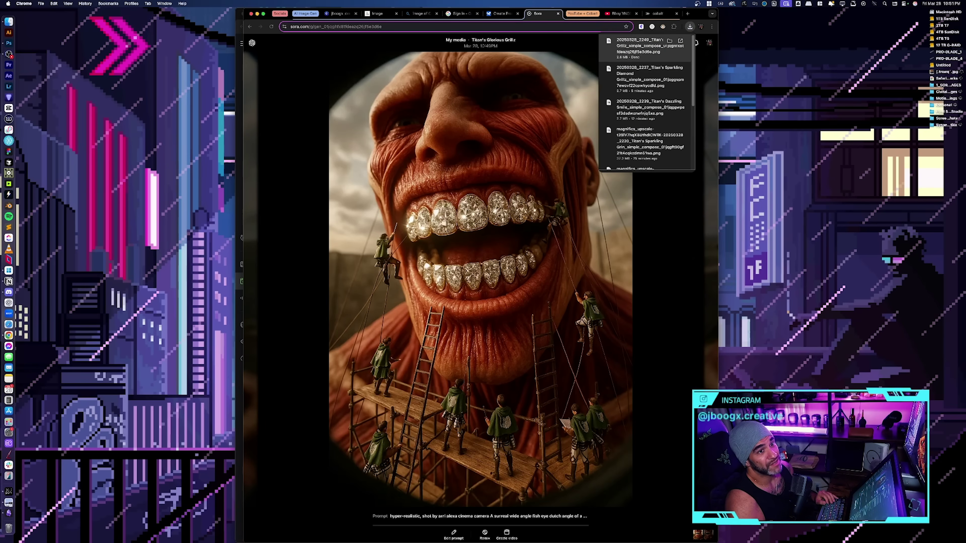
pyautogui.click(105, 191)
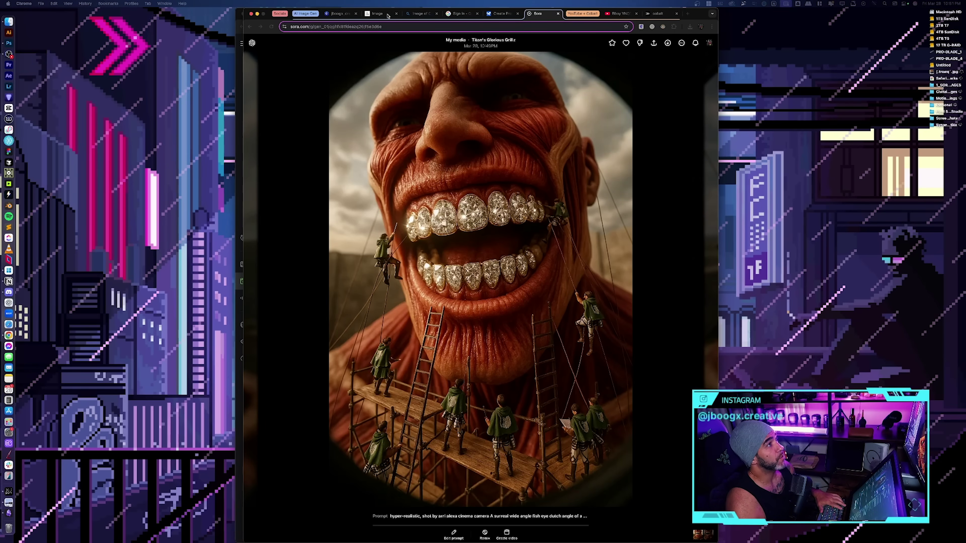
pyautogui.click(377, 13)
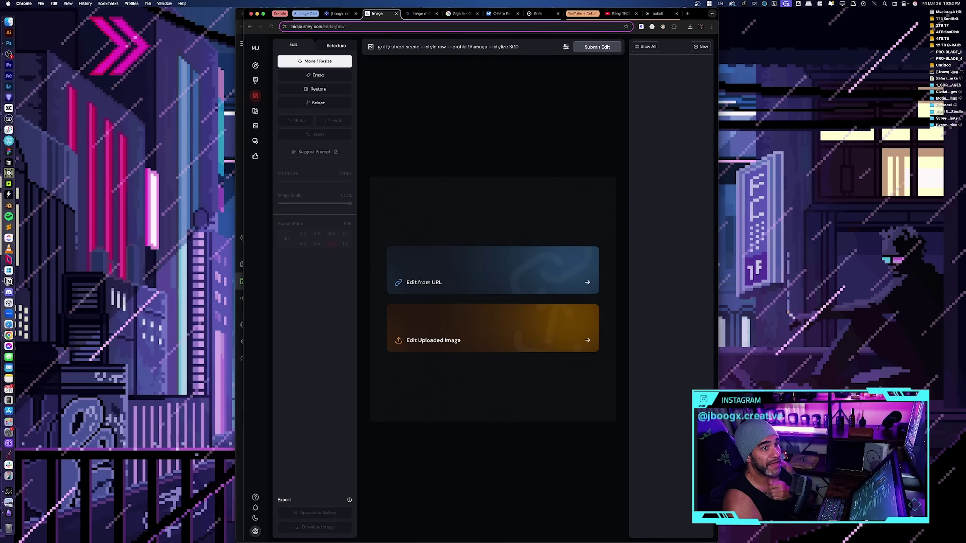
# Upload the Titan PNG, set the prompt to 'cinematic background --style raw', and choose a 9:16 frame.
pyautogui.moveTo(965, 149); pyautogui.dragTo(498, 336)
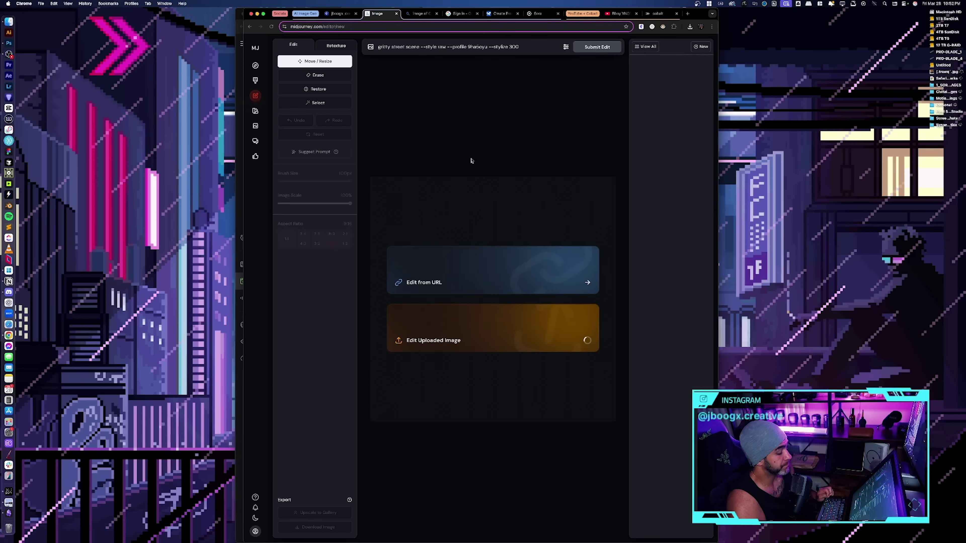
pyautogui.moveTo(420, 47); pyautogui.dragTo(377, 50)
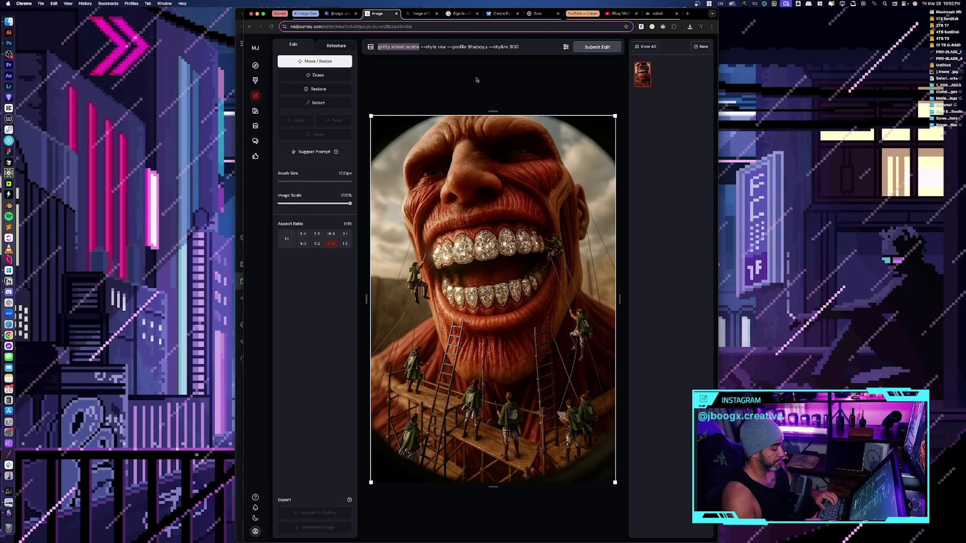
pyautogui.write('cinematic')
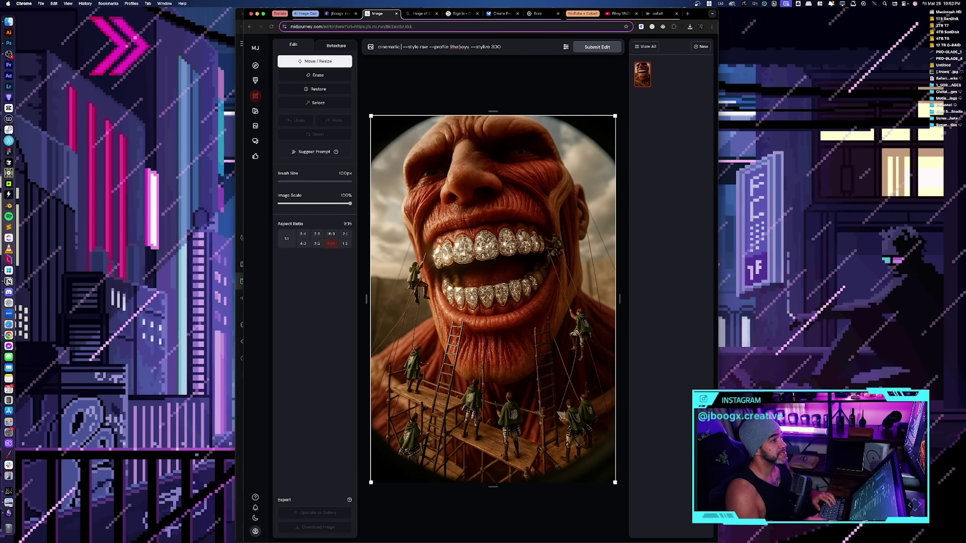
pyautogui.write(' bacg')
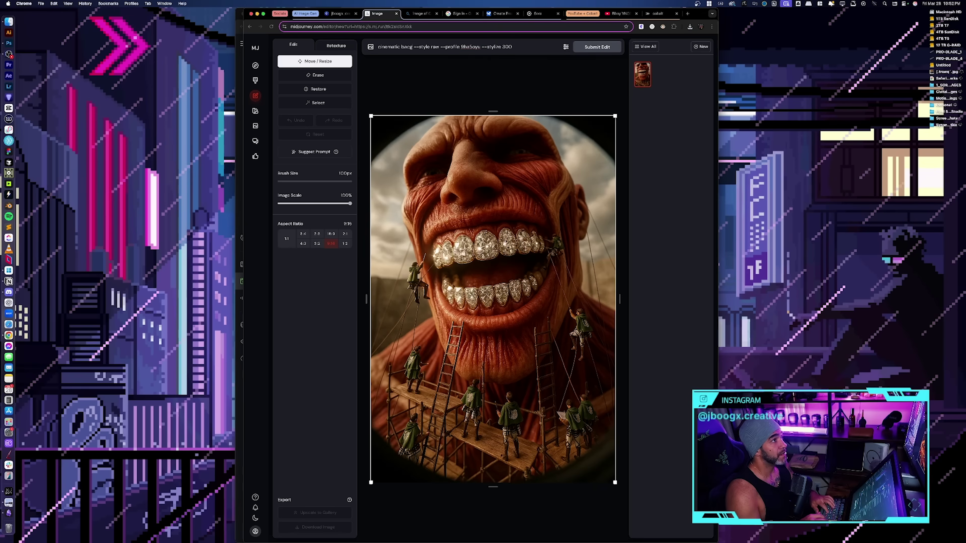
pyautogui.write('rou')
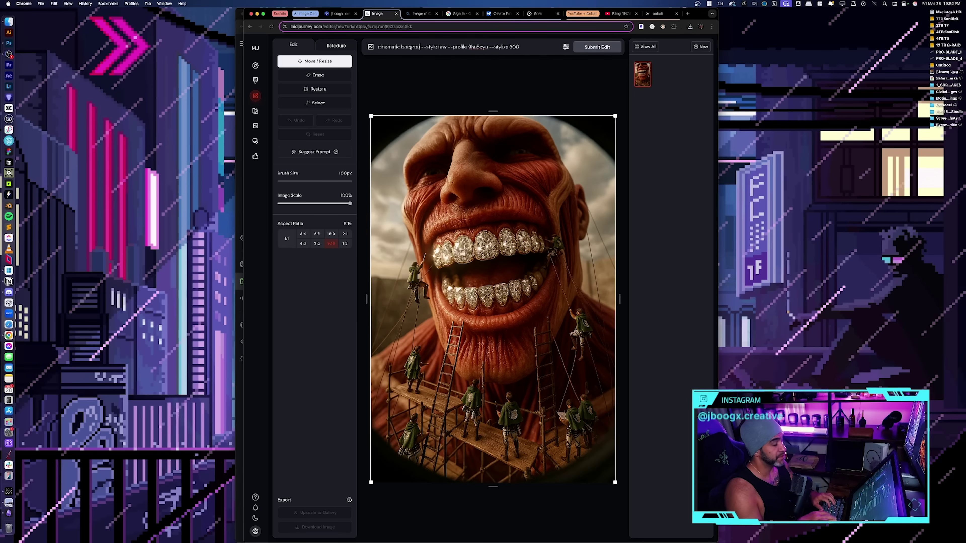
pyautogui.write('nd')
pyautogui.click(566, 47)
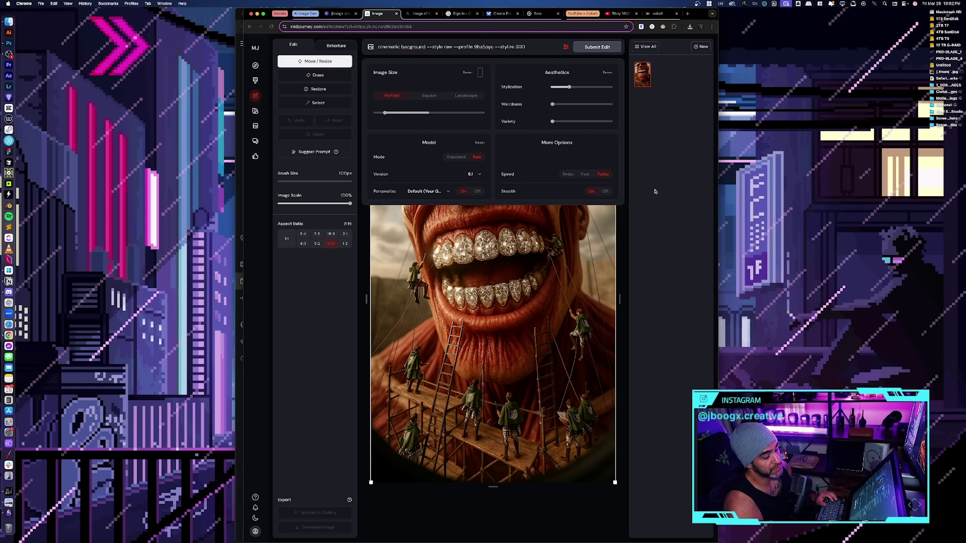
pyautogui.click(655, 217)
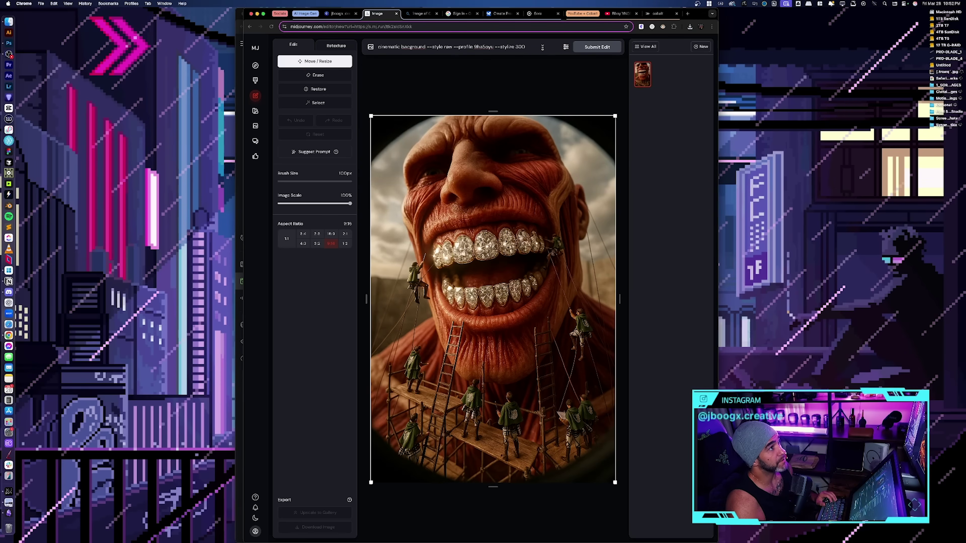
pyautogui.moveTo(542, 47); pyautogui.dragTo(453, 48)
pyautogui.press('BackSpace')
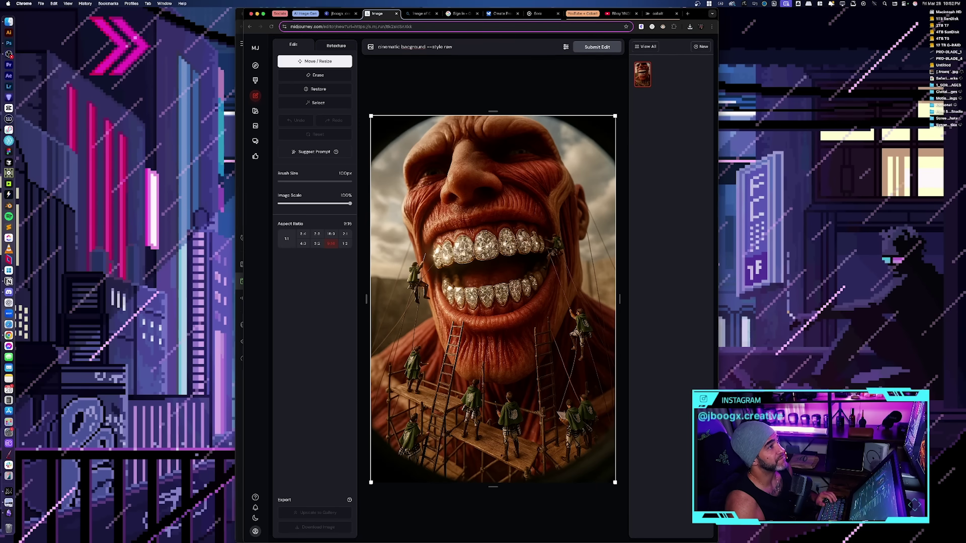
pyautogui.click(330, 244)
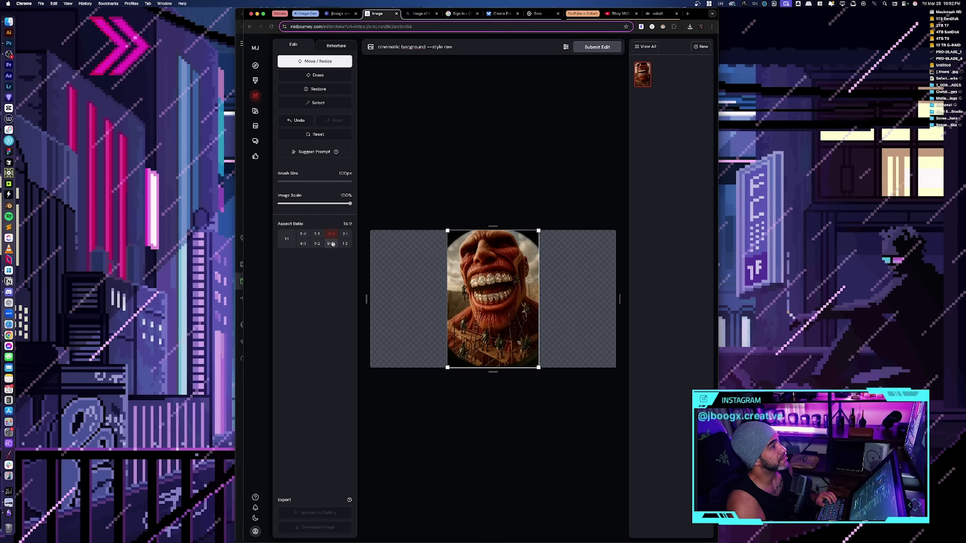
# Erase the image's top-left and top-right edges and submit the 9:16 extension edit.
pyautogui.click(336, 75)
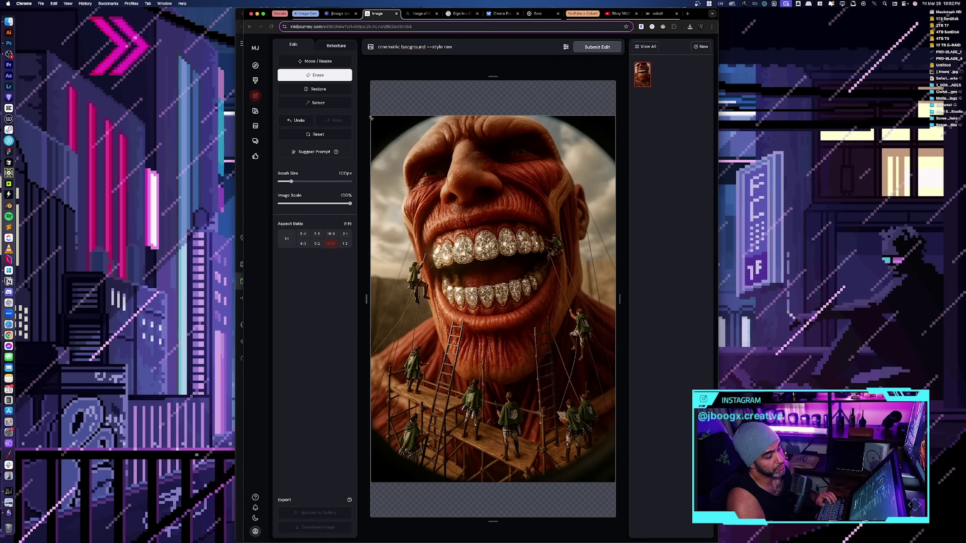
pyautogui.moveTo(380, 119)
pyautogui.mouseDown()
pyautogui.moveTo(373, 166)
pyautogui.moveTo(392, 133)
pyautogui.moveTo(431, 103)
pyautogui.mouseUp()
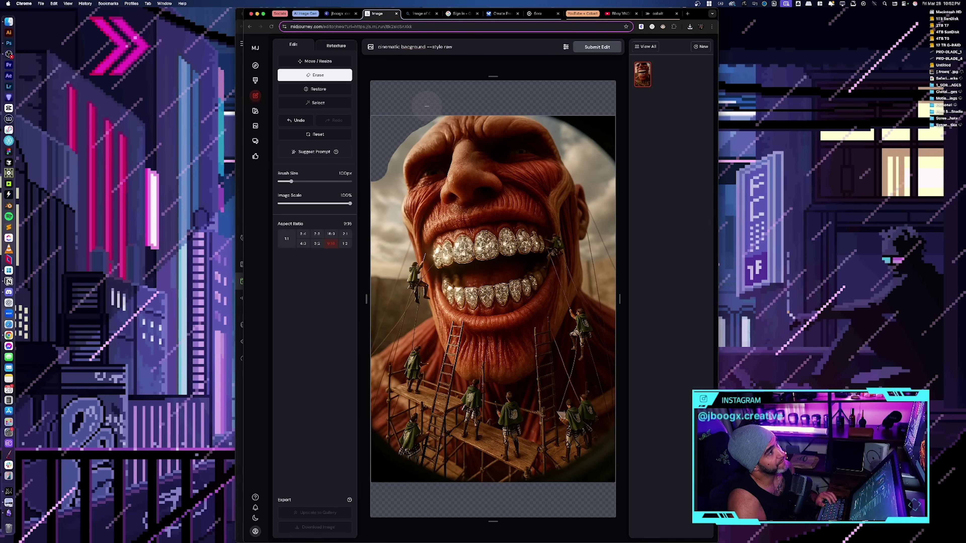
pyautogui.moveTo(567, 105)
pyautogui.mouseDown()
pyautogui.moveTo(550, 107)
pyautogui.moveTo(603, 139)
pyautogui.moveTo(612, 107)
pyautogui.mouseUp()
pyautogui.press('Return')
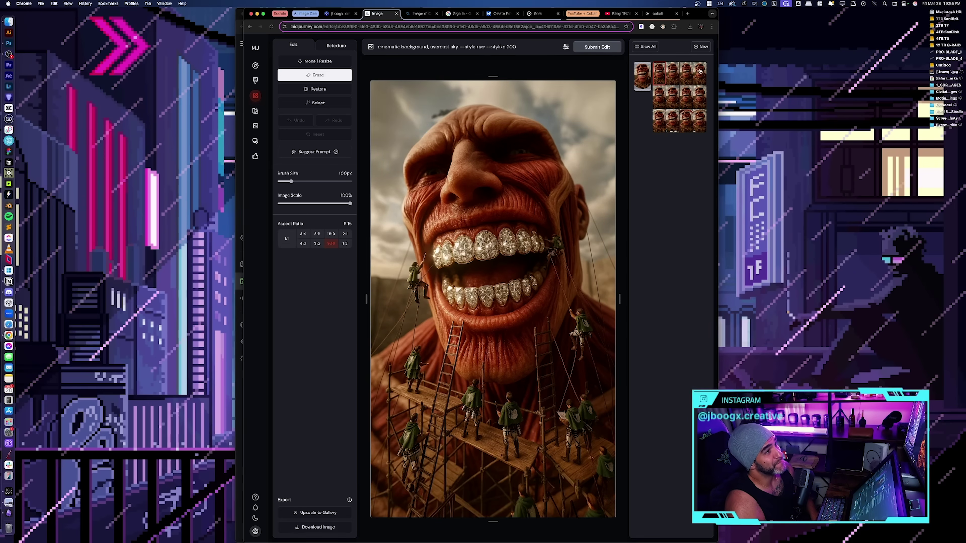
# Compare the second, third and fifth sky variations, keep the third, then bring Kling's window forward.
pyautogui.click(673, 73)
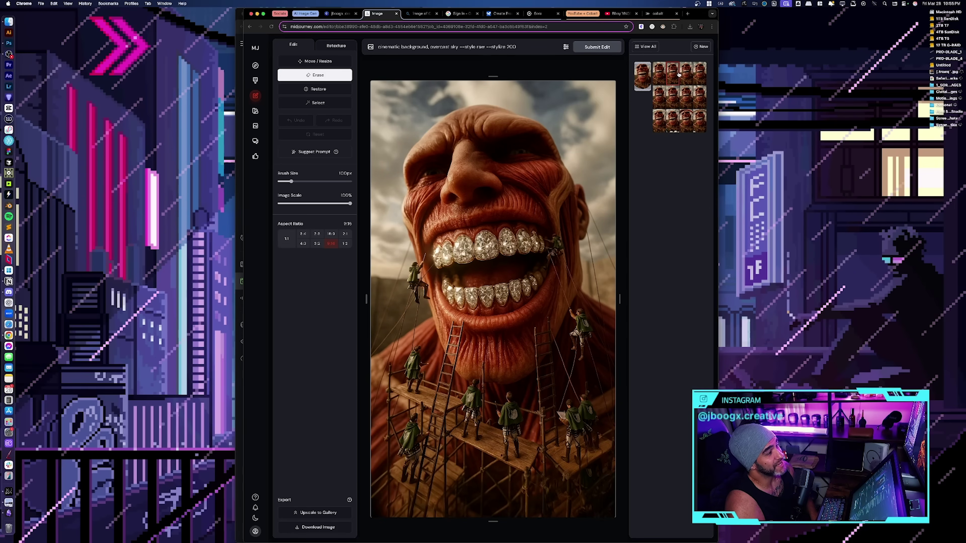
pyautogui.click(691, 75)
pyautogui.click(702, 72)
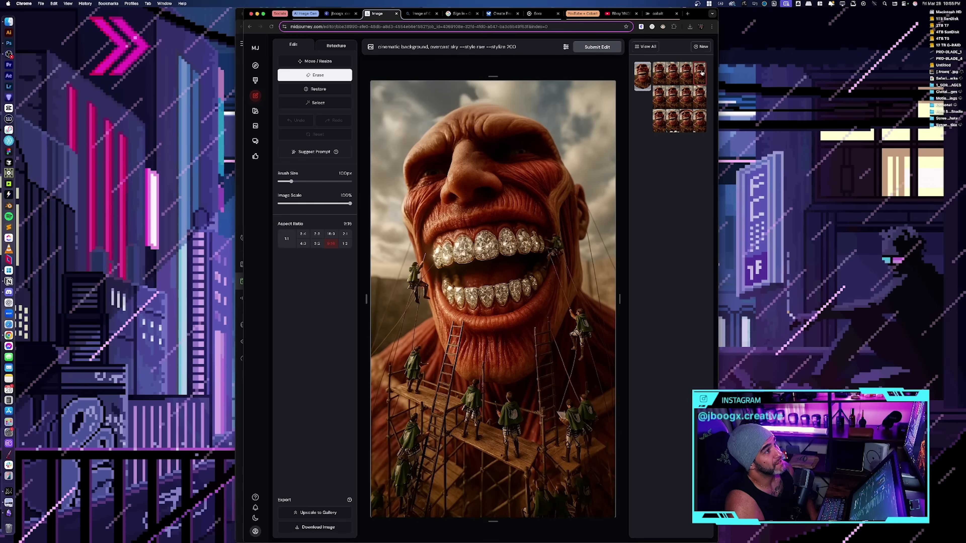
pyautogui.click(673, 72)
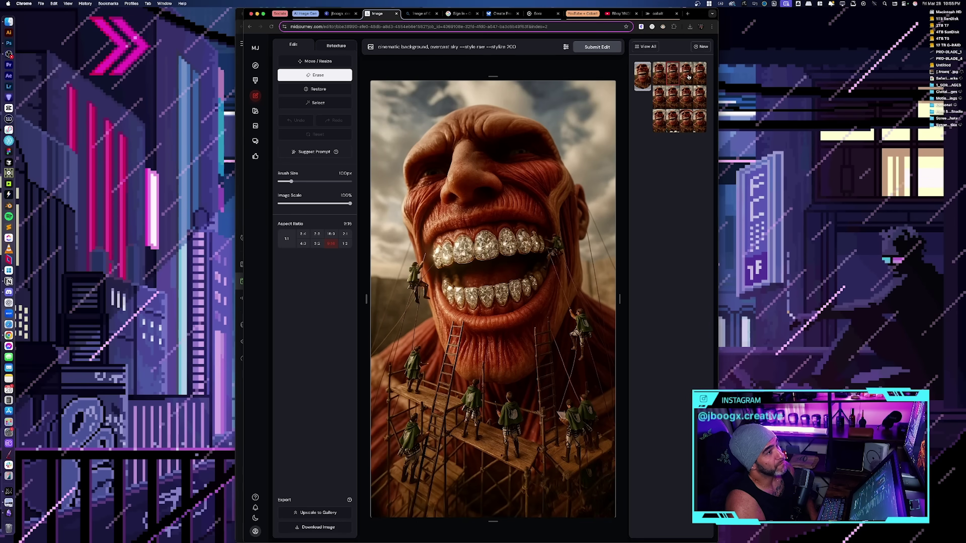
pyautogui.click(662, 78)
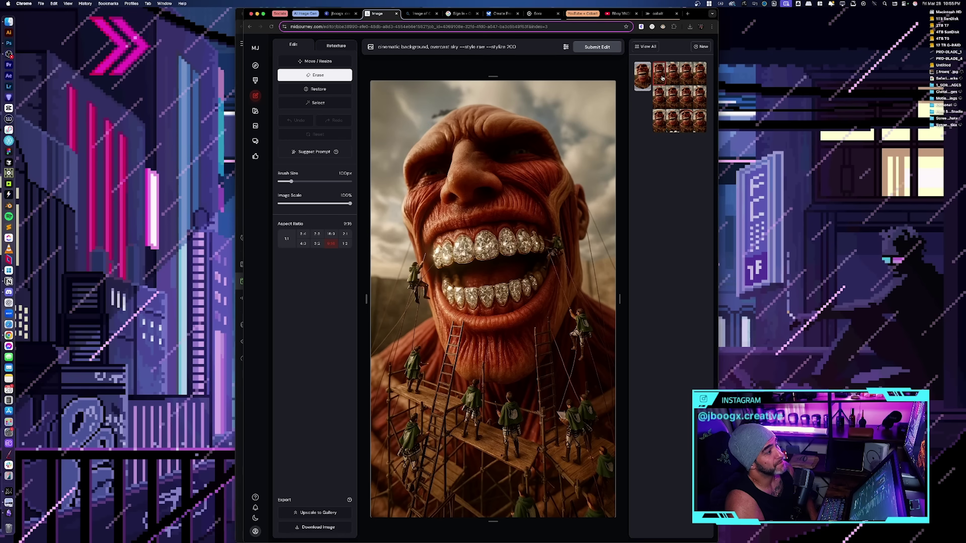
pyautogui.click(671, 78)
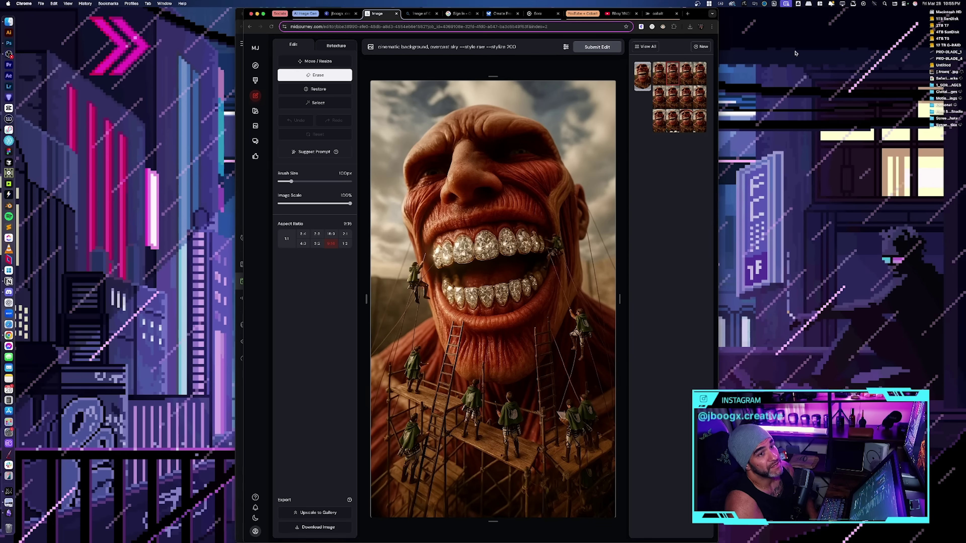
pyautogui.hotkey('ctrl', 'Up')
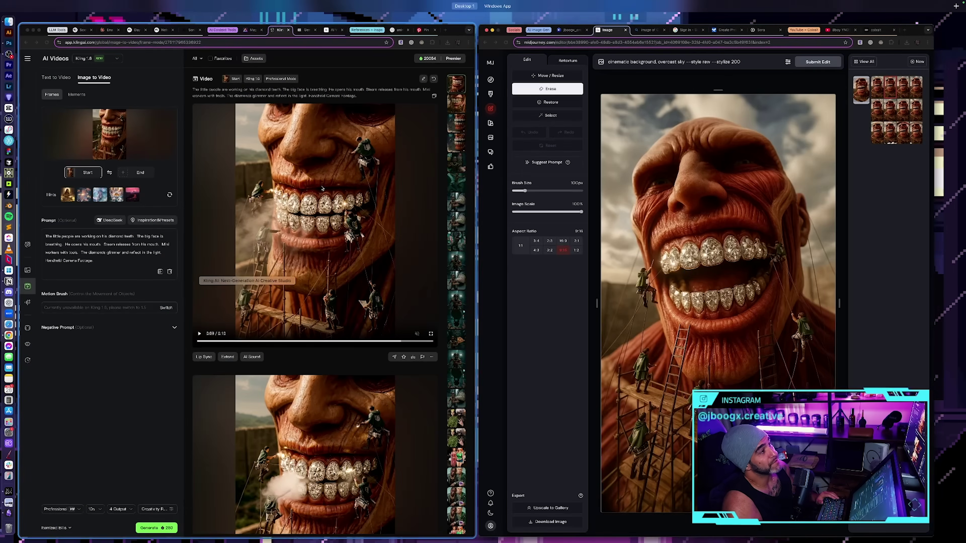
pyautogui.click(322, 189)
# Load the new Titan grillz image into Magnific and start the 4x Films & Photography upscale.
pyautogui.click(484, 13)
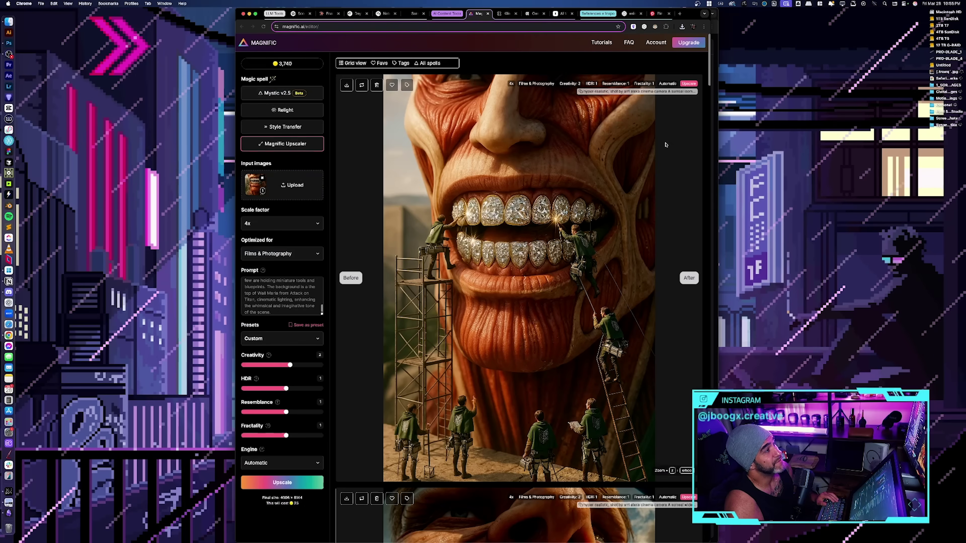
pyautogui.moveTo(798, 116); pyautogui.dragTo(259, 185)
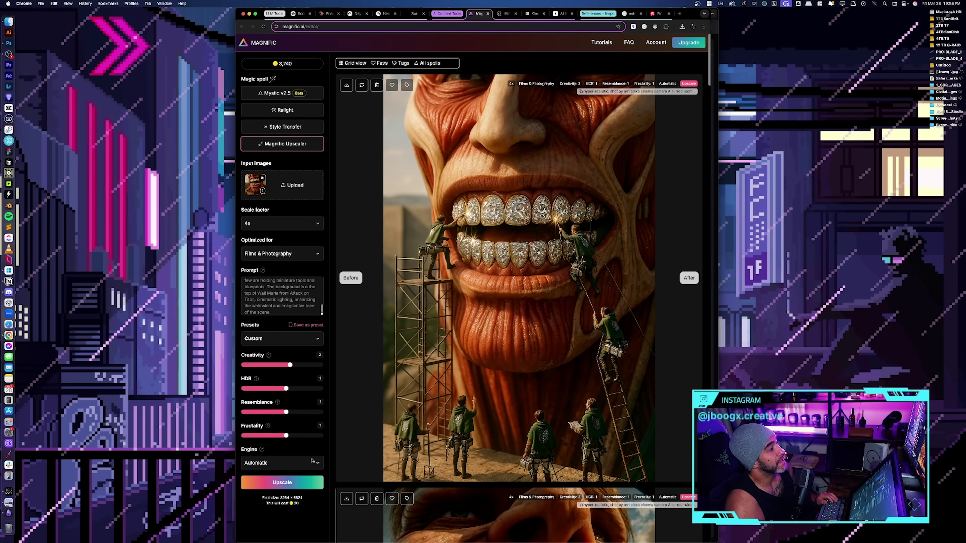
pyautogui.click(289, 487)
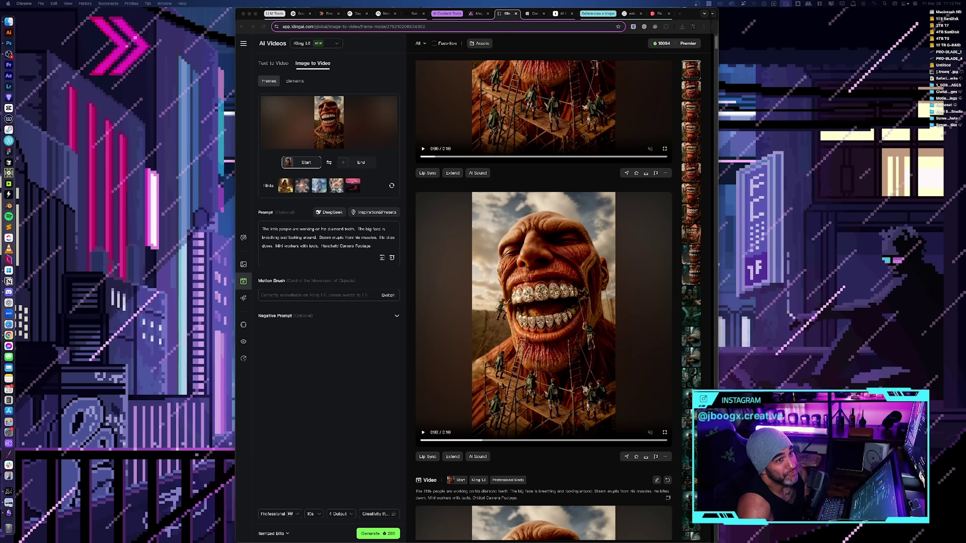
# Play the second generated clip showing the grinning Titan with soldiers on his diamond teeth.
pyautogui.click(538, 375)
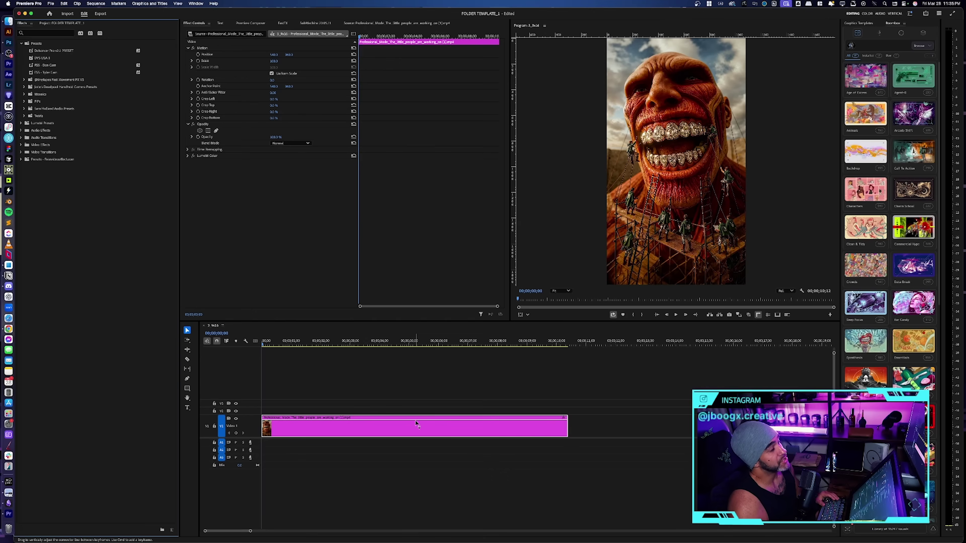
# Play the Premiere Pro timeline to preview the Kling Titan grillz clip.
pyautogui.press('space')
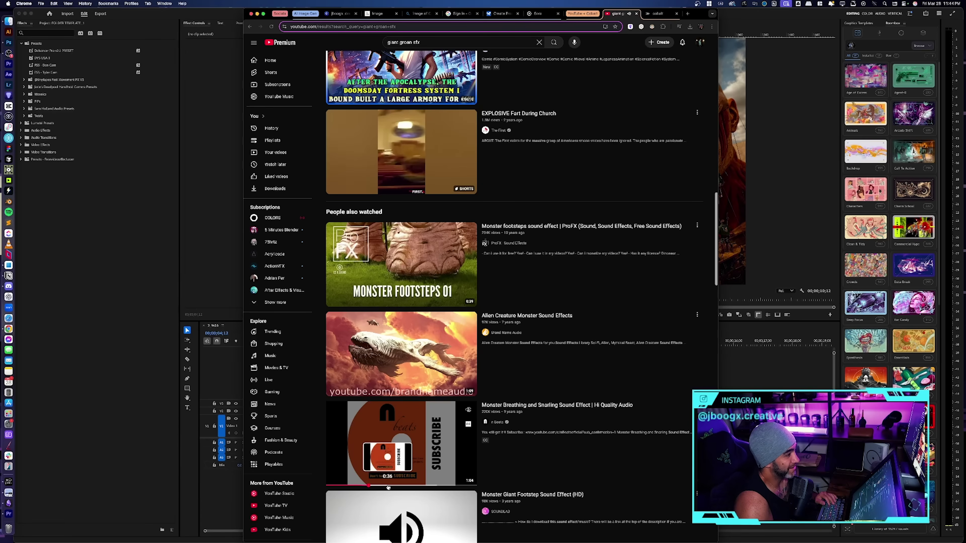
# Open the Monster Breathing and Snarling Sound Effect video and copy its link for cobalt.tools.
pyautogui.click(388, 487)
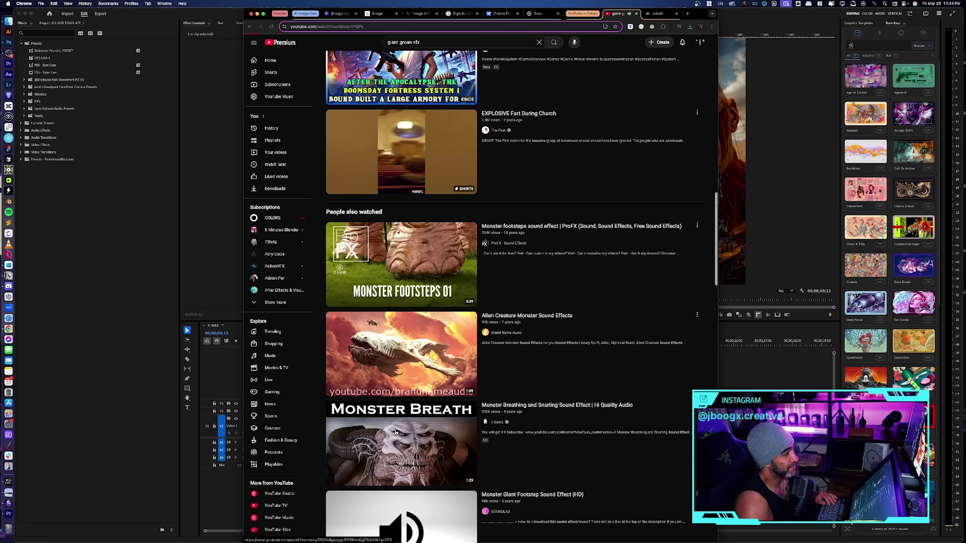
pyautogui.click(399, 26)
pyautogui.press('super+c')
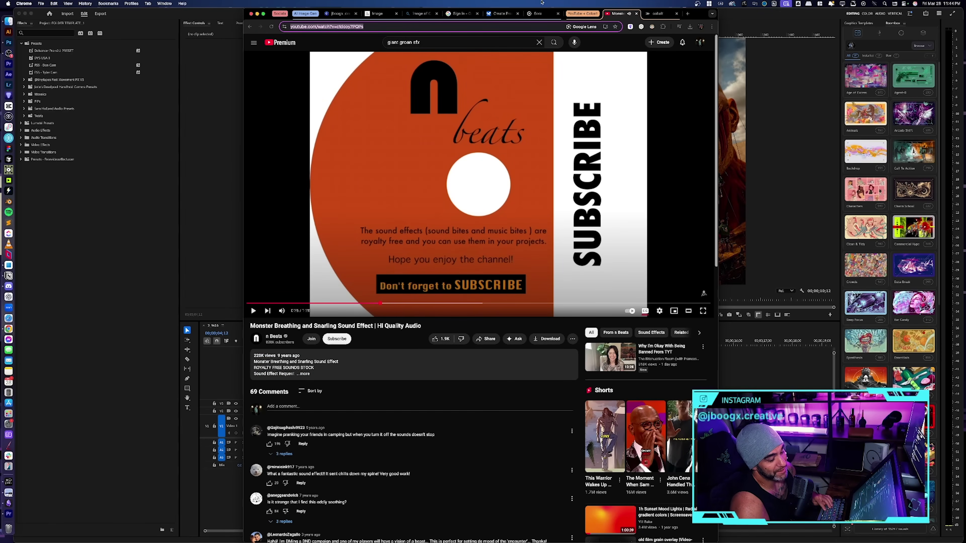
pyautogui.click(657, 14)
pyautogui.press('super+v')
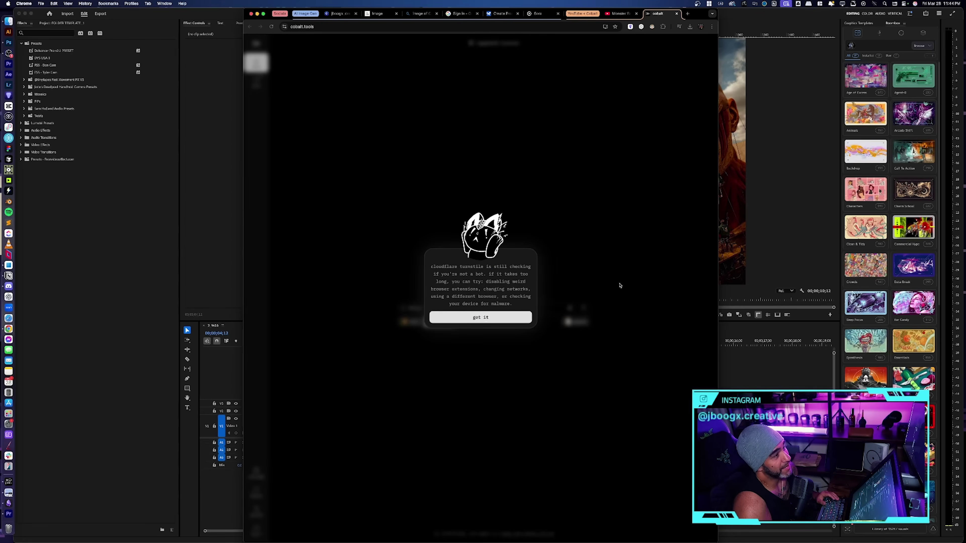
# Dismiss the bot check, reload cobalt.tools, and submit the monster-breathing link for audio download.
pyautogui.click(480, 317)
pyautogui.click(497, 27)
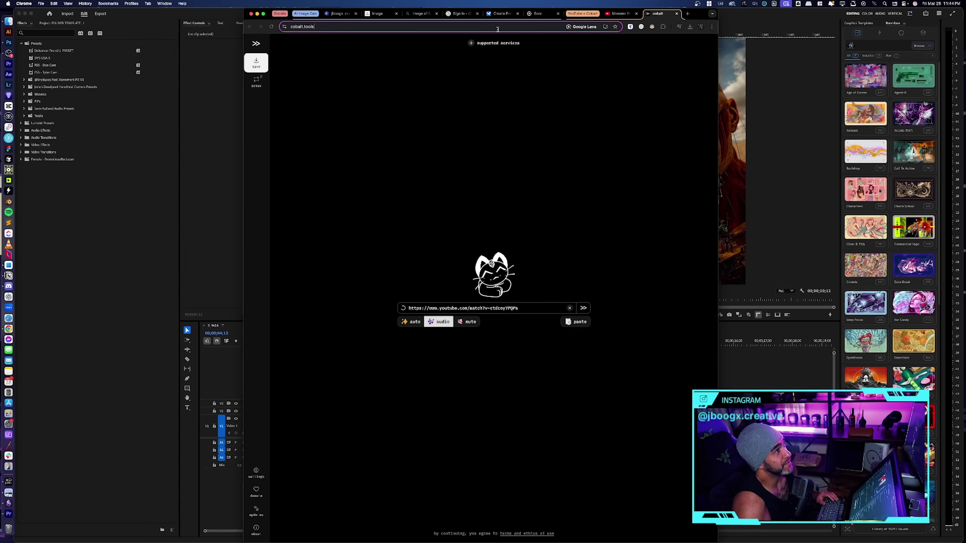
pyautogui.press('Return')
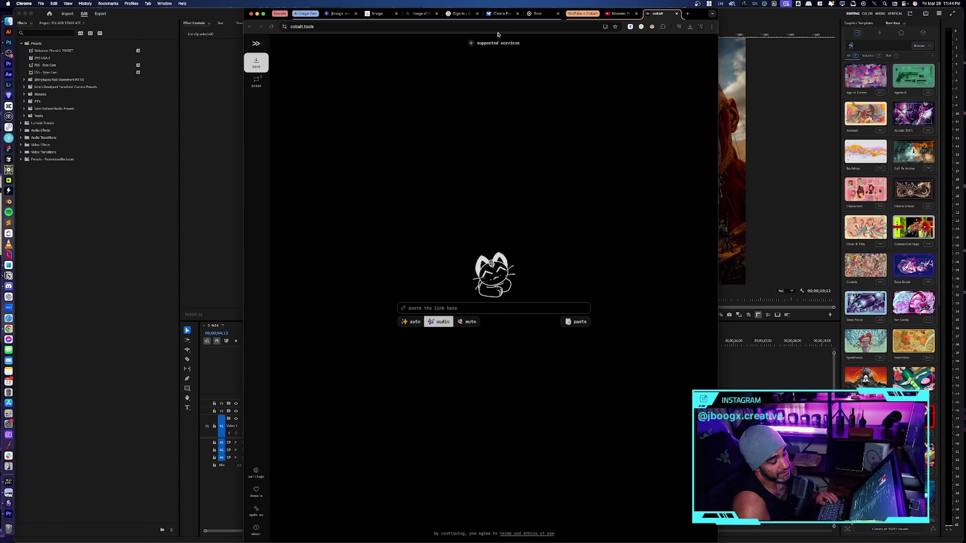
pyautogui.click(494, 308)
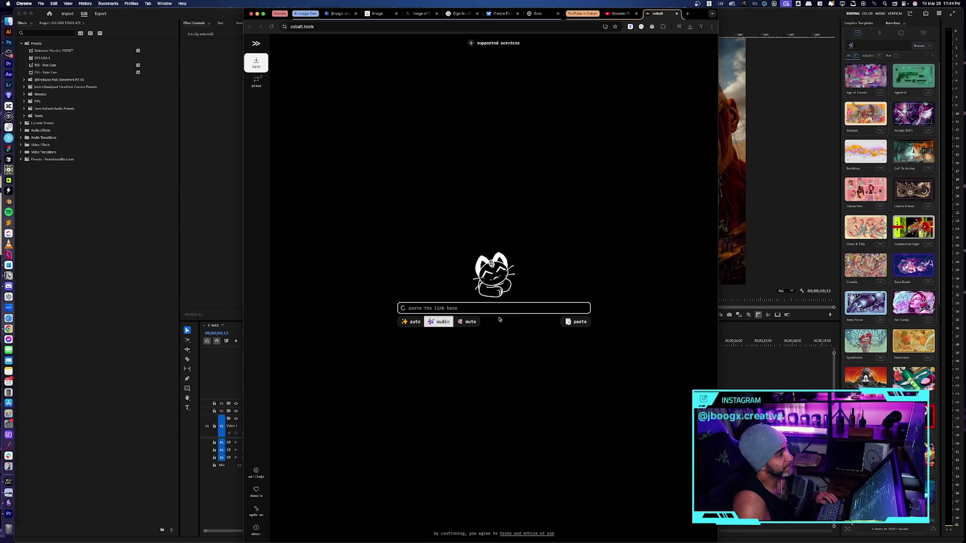
pyautogui.press('super+v')
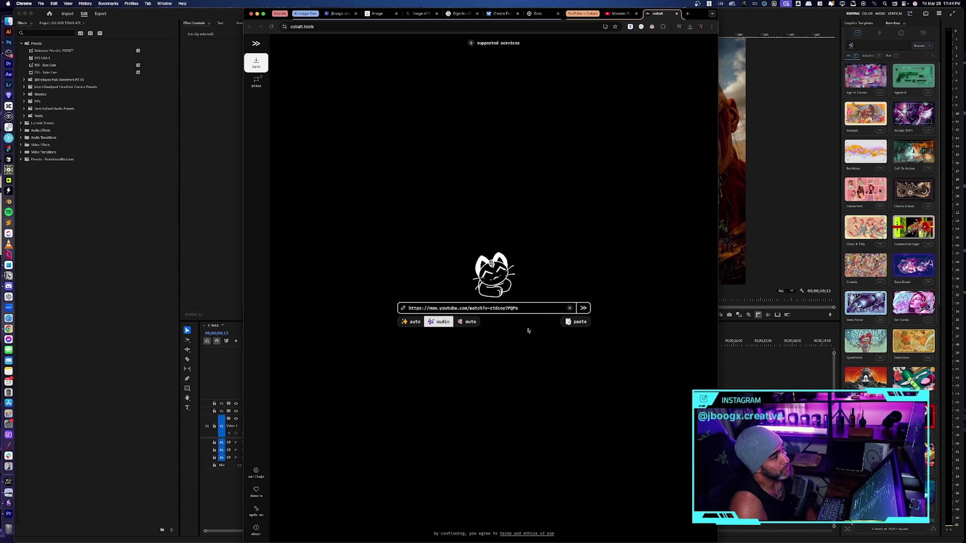
pyautogui.click(584, 309)
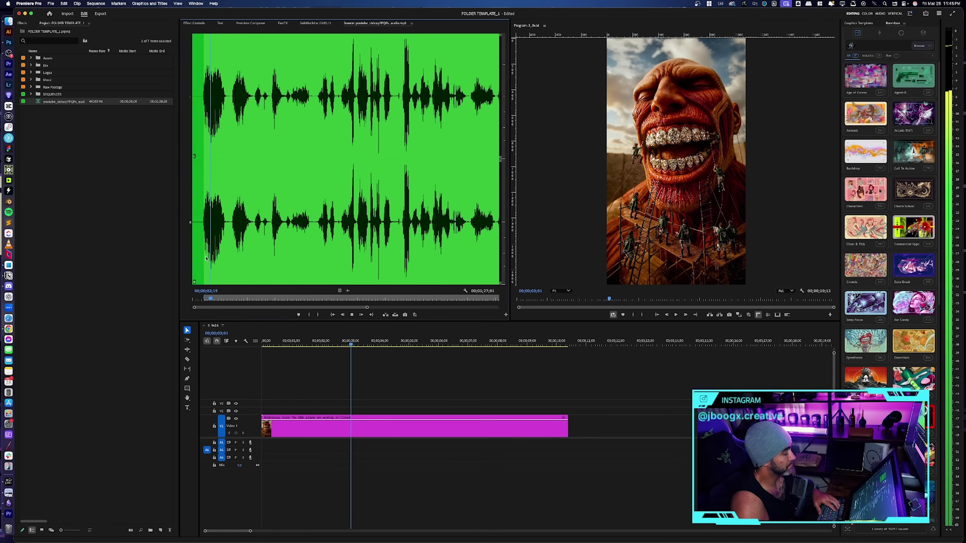
# Mark the end of the first breath in the monster sound and overwrite it at the sequence start.
pyautogui.press('space')
pyautogui.press('space')
pyautogui.click(205, 256)
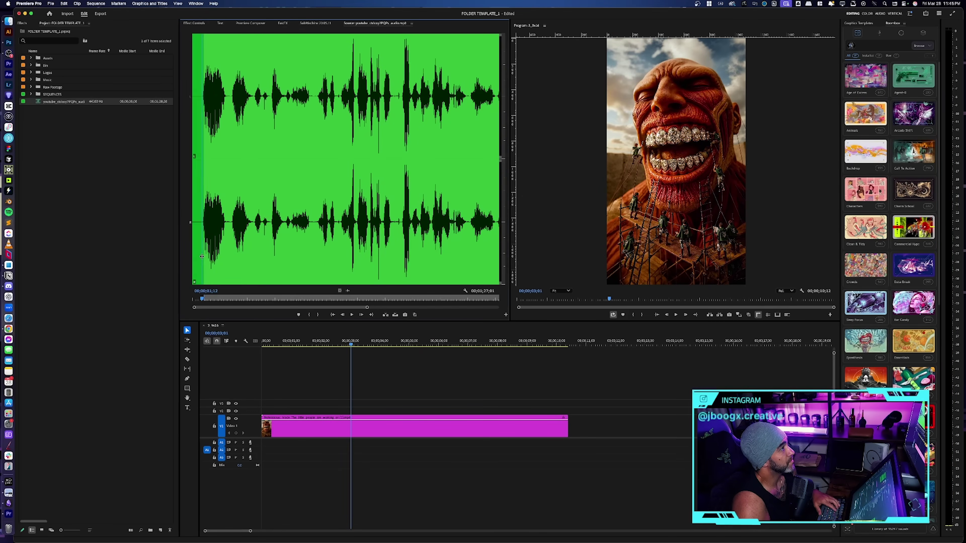
pyautogui.press('space')
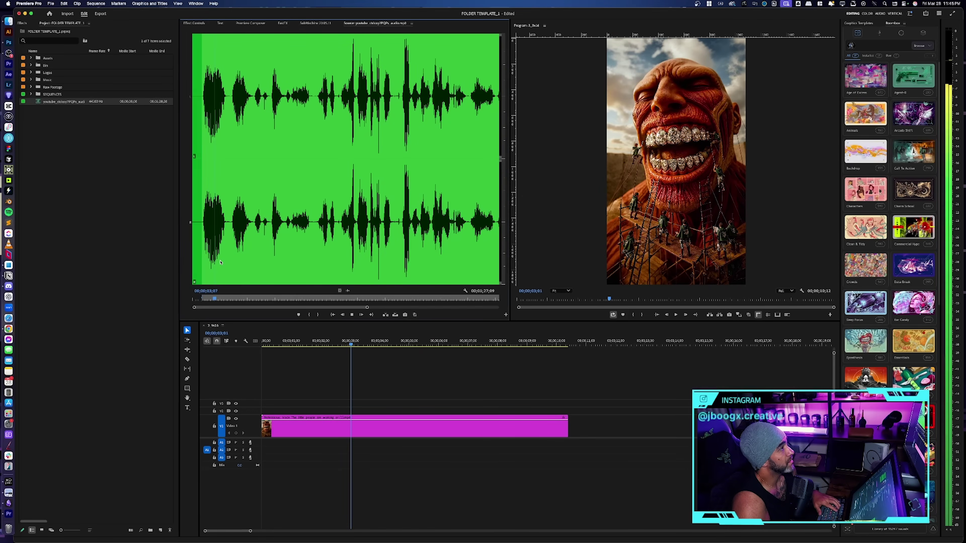
pyautogui.press('o')
pyautogui.press('.')
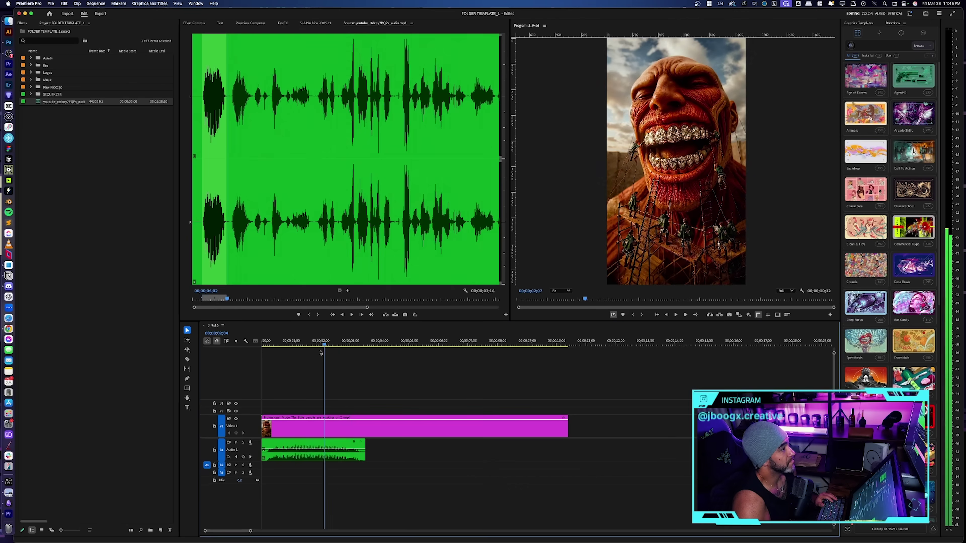
pyautogui.press('space')
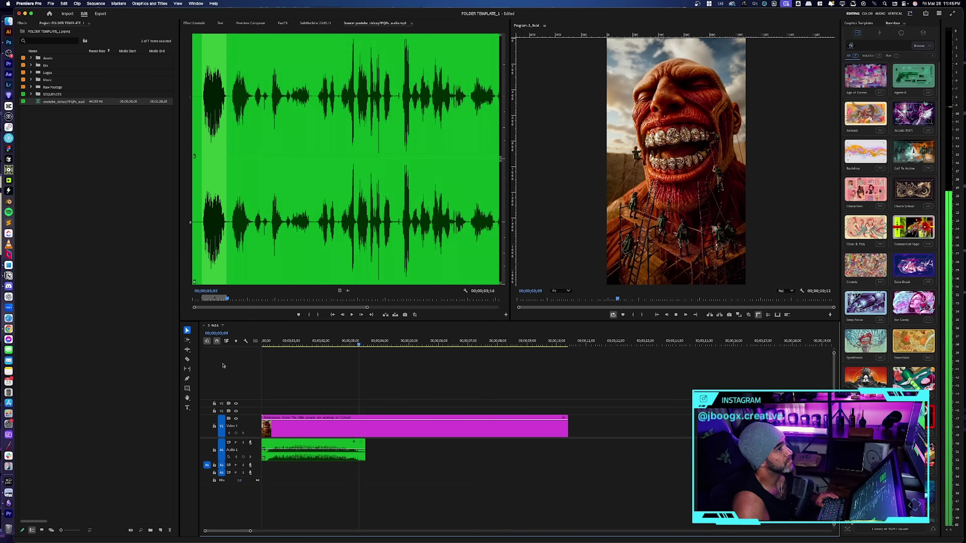
# Mark In and Out around a later second breath and overwrite it into the sequence.
pyautogui.click(379, 252)
pyautogui.press('space')
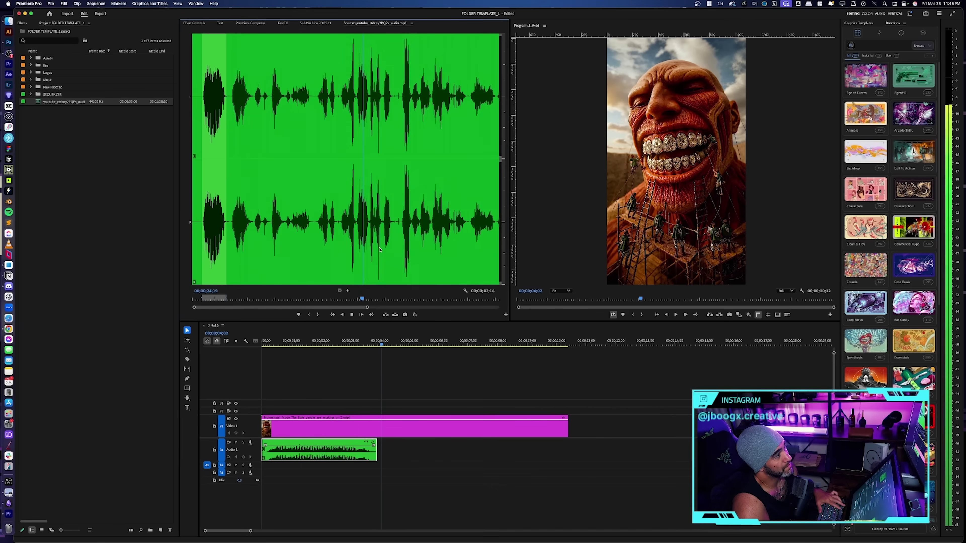
pyautogui.moveTo(365, 255); pyautogui.dragTo(356, 260)
pyautogui.press('i')
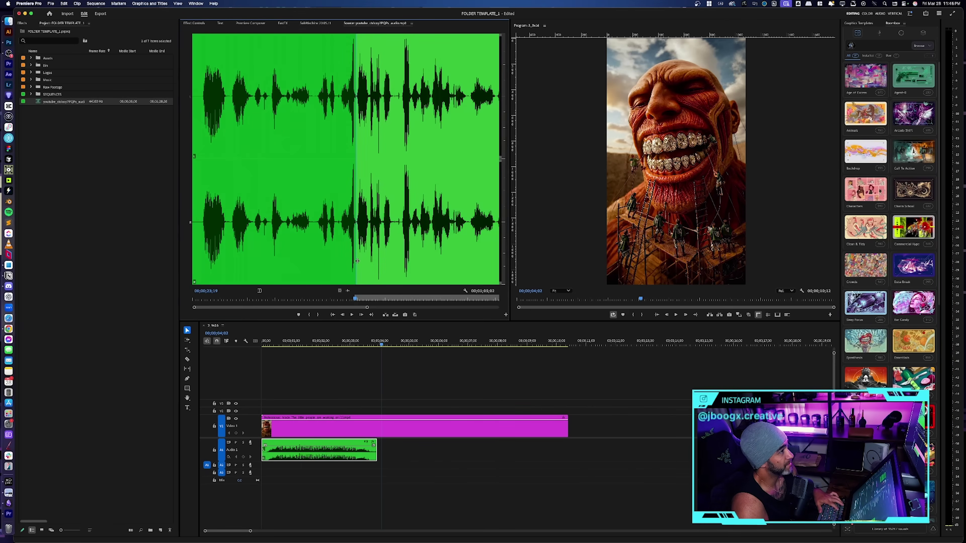
pyautogui.press('space')
pyautogui.press('o')
pyautogui.press('space')
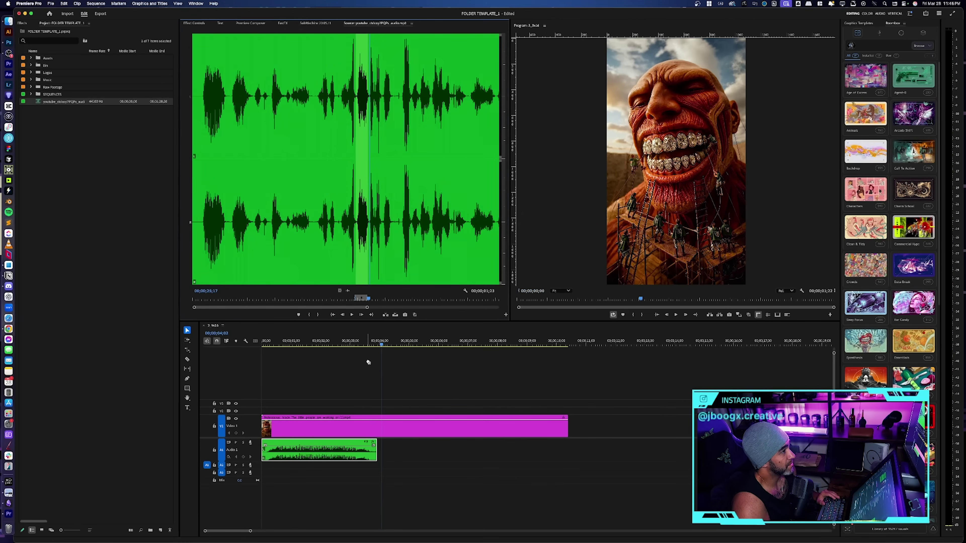
pyautogui.press('.')
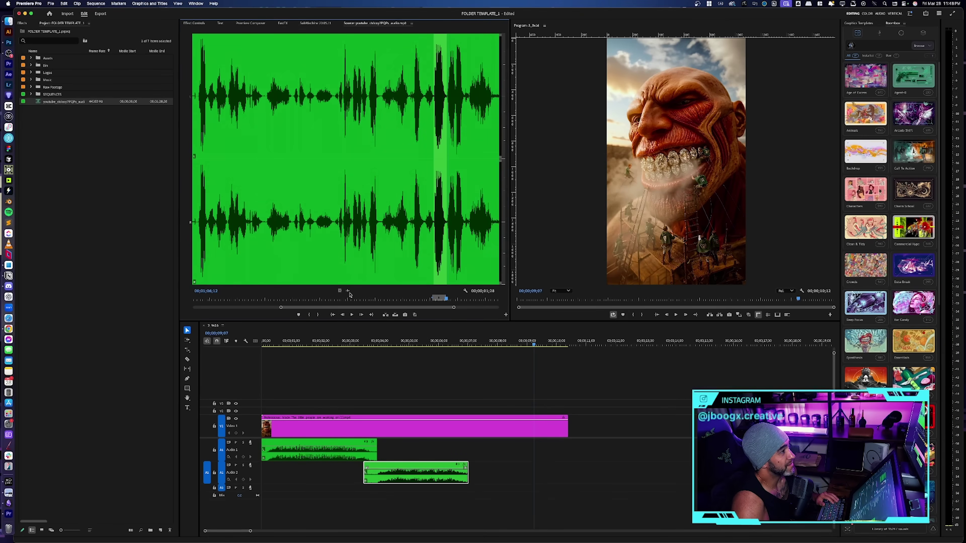
# Add another breath snippet on Audio 1 and rate-stretch the last clip to the video's end.
pyautogui.moveTo(466, 441); pyautogui.dragTo(467, 453)
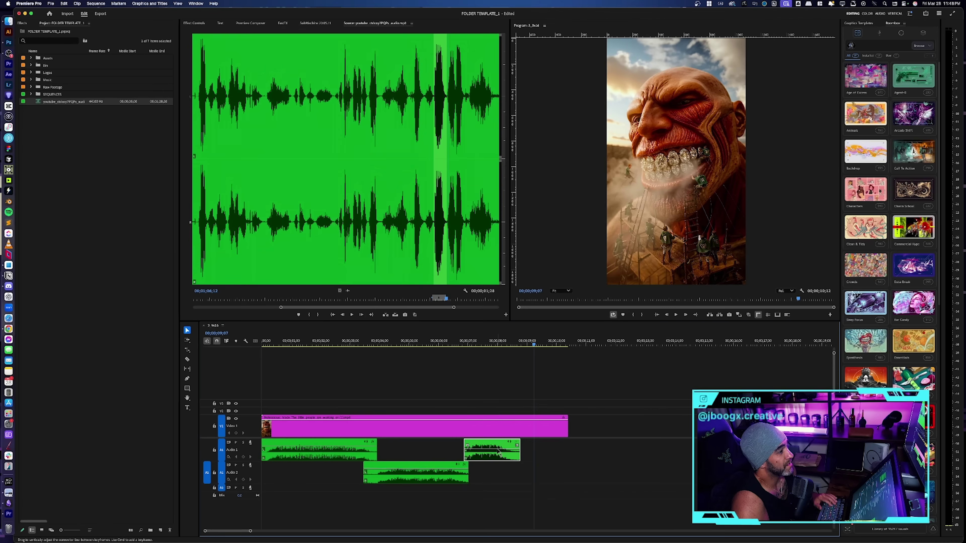
pyautogui.press('r')
pyautogui.moveTo(520, 449); pyautogui.dragTo(568, 455)
pyautogui.press('v')
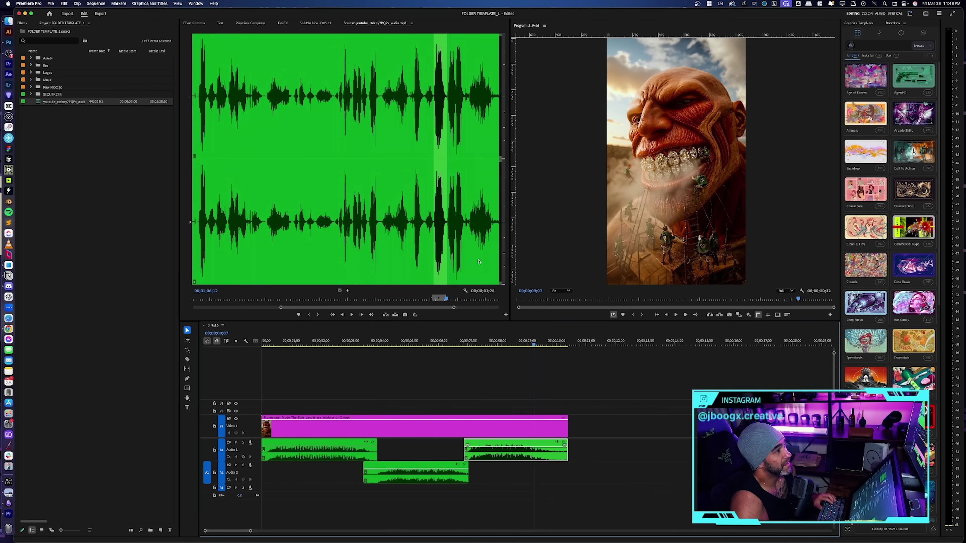
# Mark another breath in the source and place it at the end of Audio 2.
pyautogui.click(471, 228)
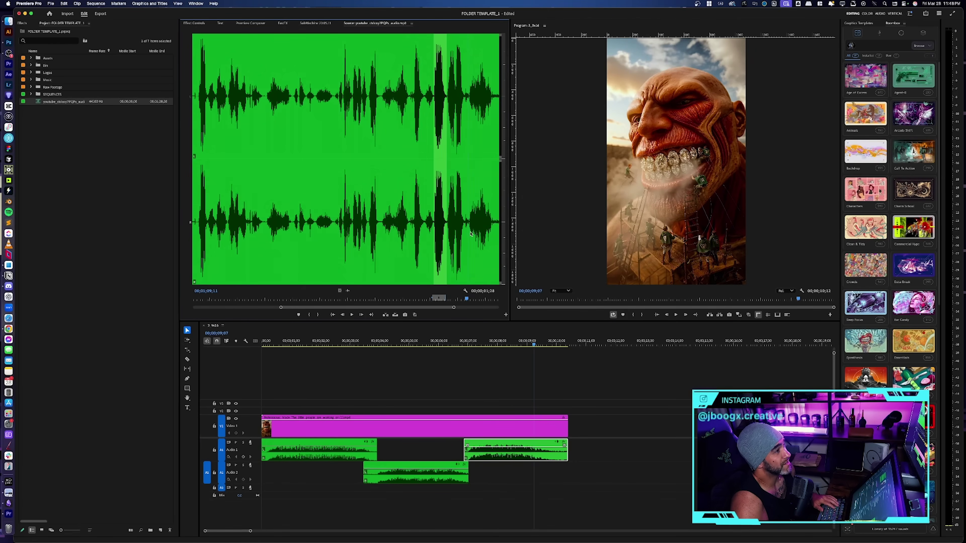
pyautogui.press('space')
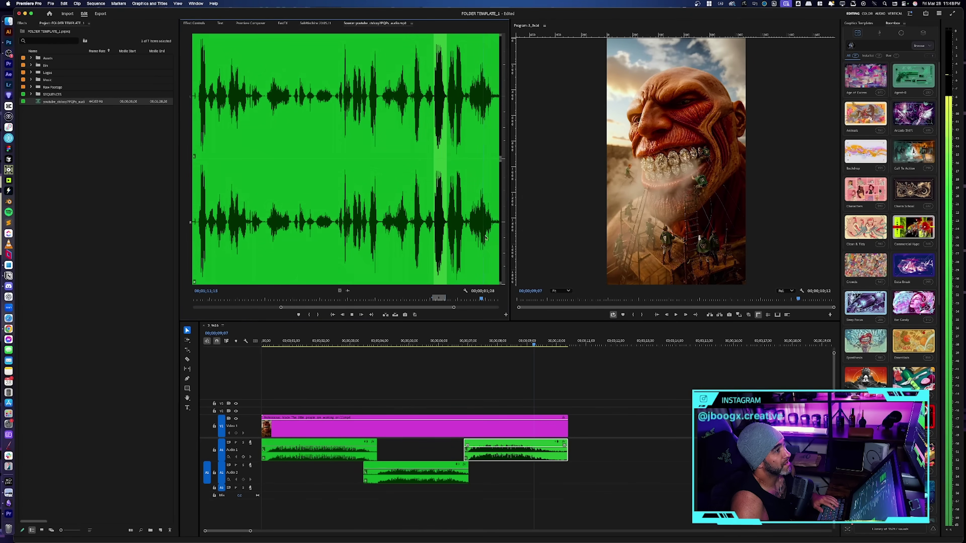
pyautogui.click(471, 237)
pyautogui.press('i')
pyautogui.press('space')
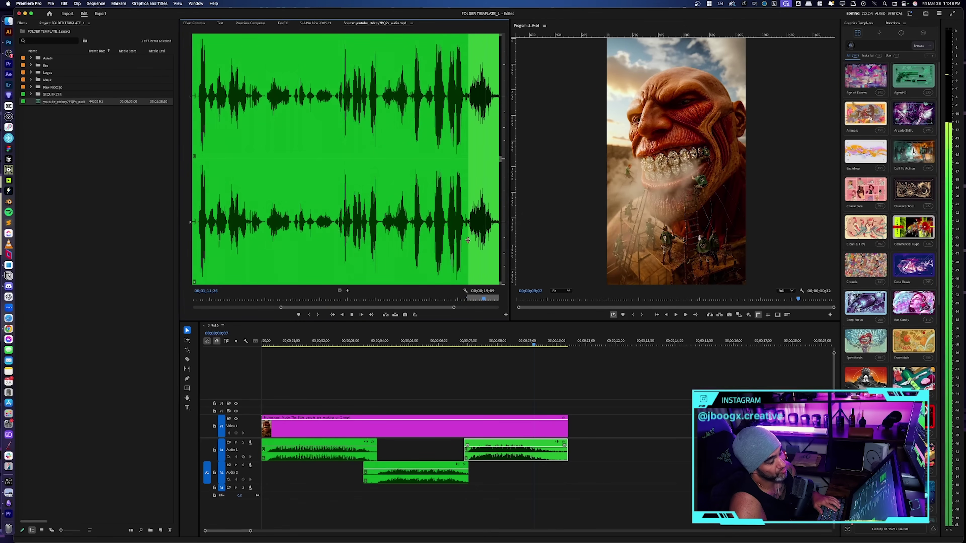
pyautogui.press('space')
pyautogui.press('o')
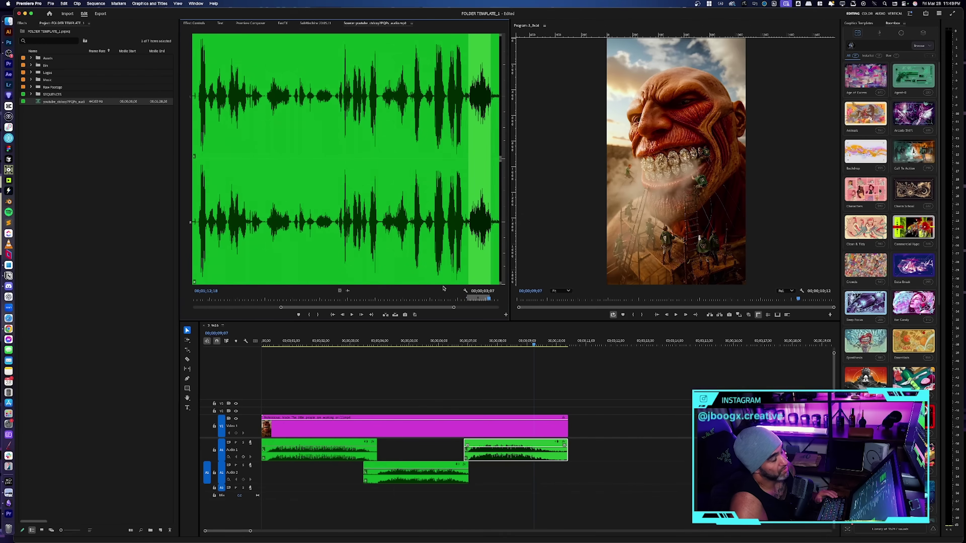
pyautogui.moveTo(348, 292); pyautogui.dragTo(486, 481)
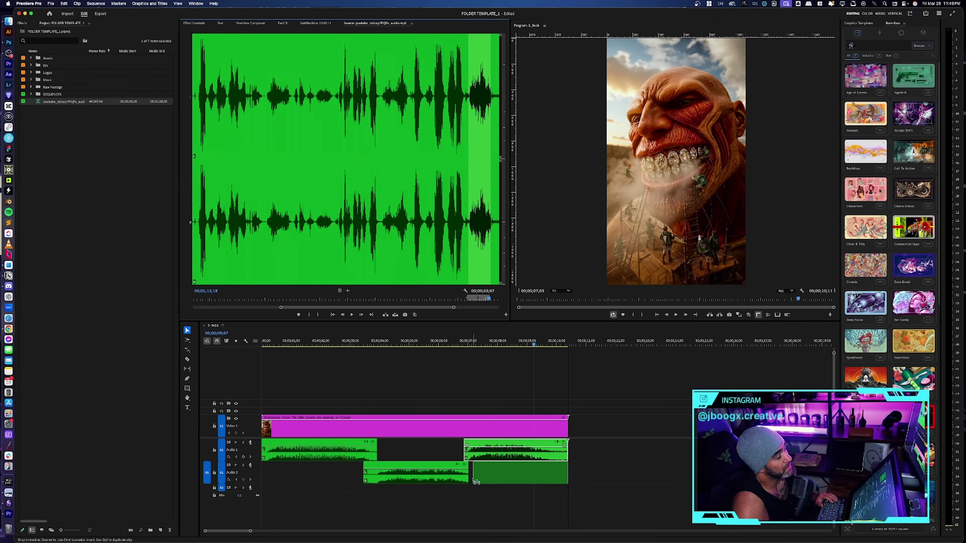
pyautogui.moveTo(475, 482); pyautogui.dragTo(475, 482)
# Play the whole sequence, scrub the exhale around three seconds, and select the first Audio 2 clip.
pyautogui.press('Home')
pyautogui.press('space')
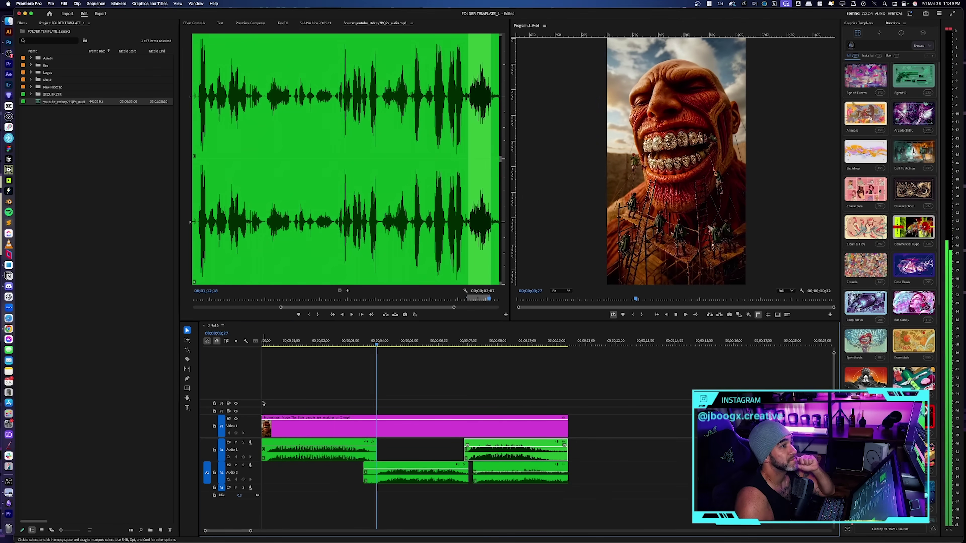
pyautogui.press('space')
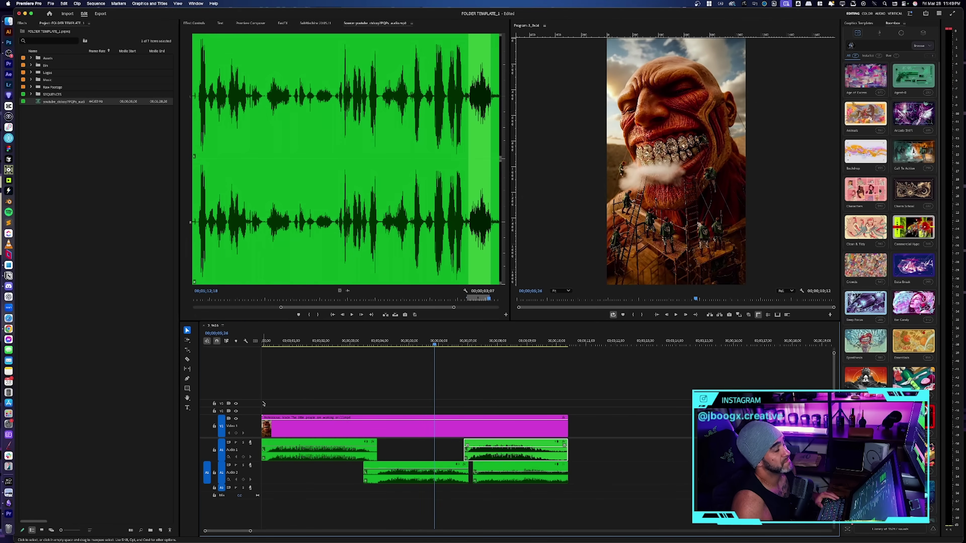
pyautogui.click(369, 341)
pyautogui.moveTo(368, 340)
pyautogui.mouseDown()
pyautogui.moveTo(377, 340)
pyautogui.moveTo(364, 341)
pyautogui.mouseUp()
pyautogui.click(452, 474)
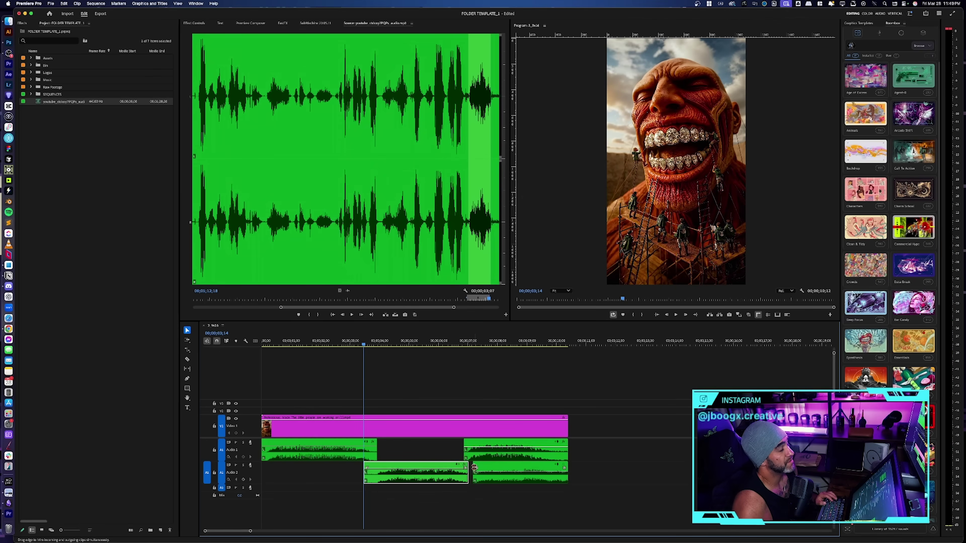
# Nudge the first Audio 2 clip a few frames earlier and replay around two to three seconds.
pyautogui.press('super+Left')
pyautogui.press('super+Left')
pyautogui.press('super+Left')
pyautogui.press('super+Left')
pyautogui.press('super+Left')
pyautogui.press('super+Left')
pyautogui.press('super+Left')
pyautogui.press('super+Left')
pyautogui.press('super+Left')
pyautogui.press('super+Left')
pyautogui.press('super+Left')
pyautogui.press('super+Left')
pyautogui.press('super+Left')
pyautogui.press('super+Left')
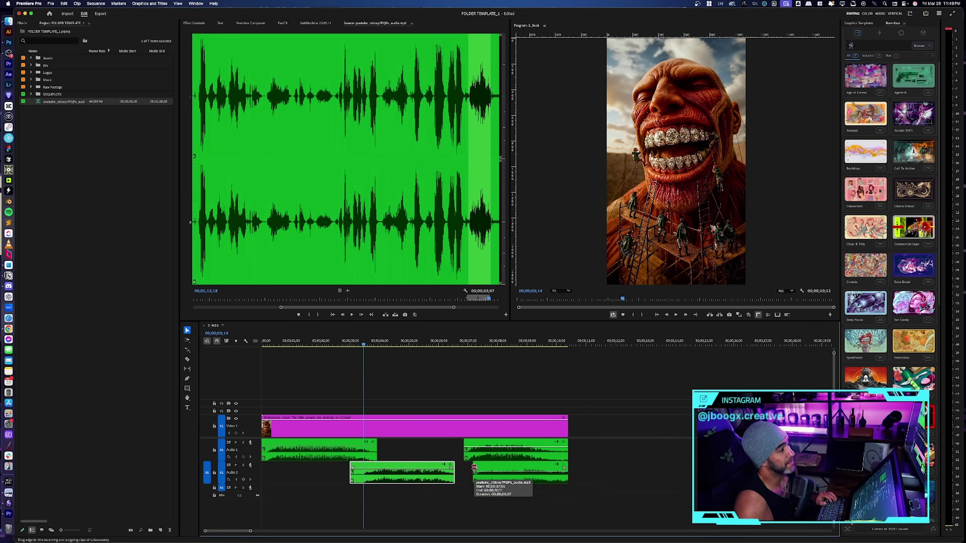
pyautogui.press('space')
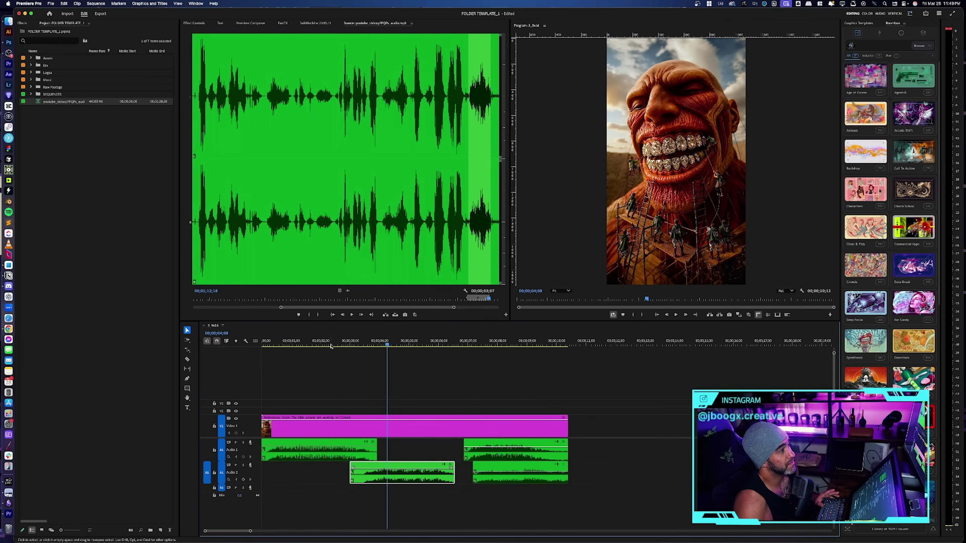
pyautogui.click(331, 344)
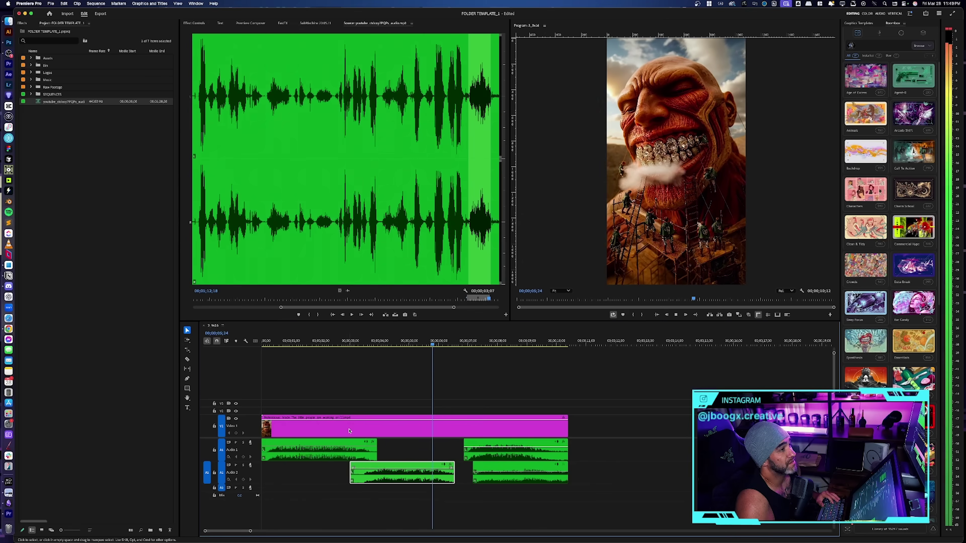
pyautogui.click(358, 344)
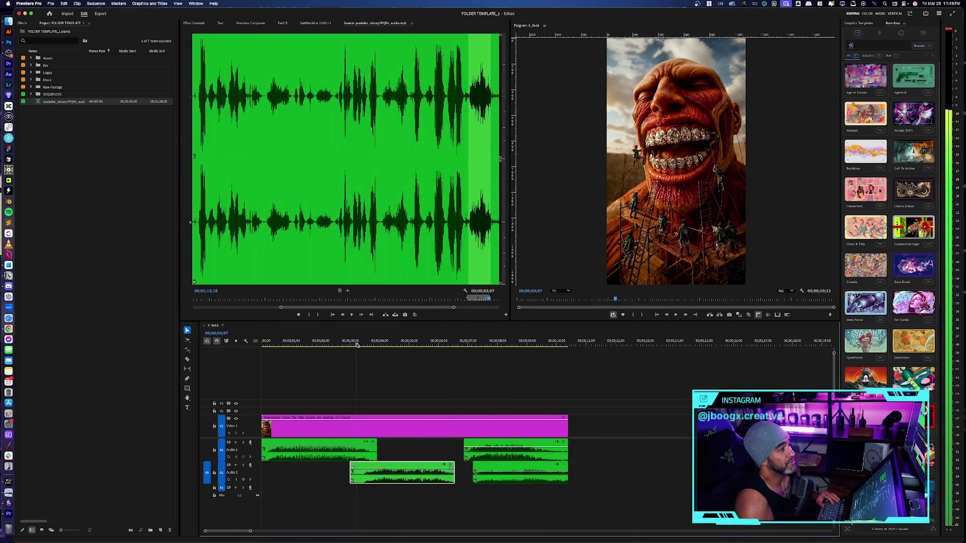
pyautogui.moveTo(357, 345); pyautogui.dragTo(355, 345)
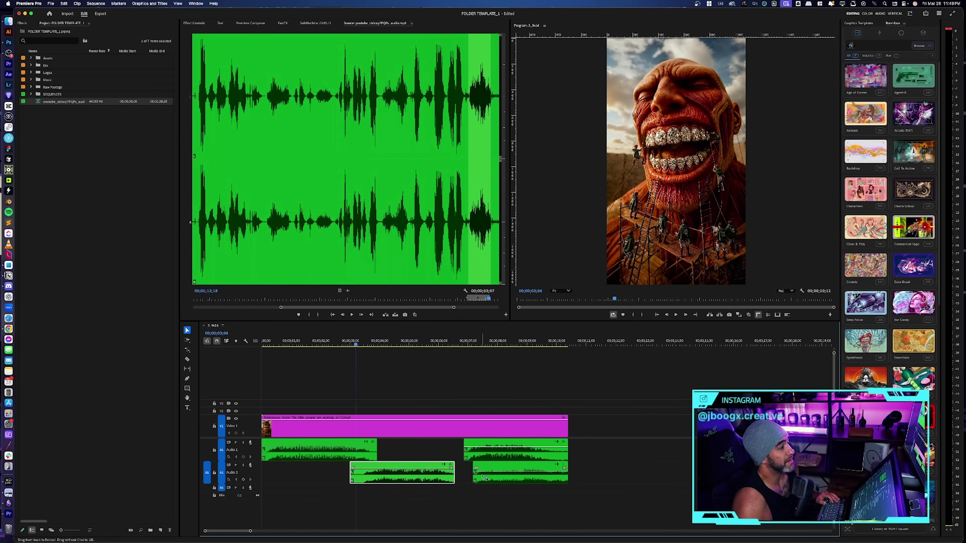
pyautogui.press('super+Left')
pyautogui.press('super+Left')
pyautogui.press('super+Left')
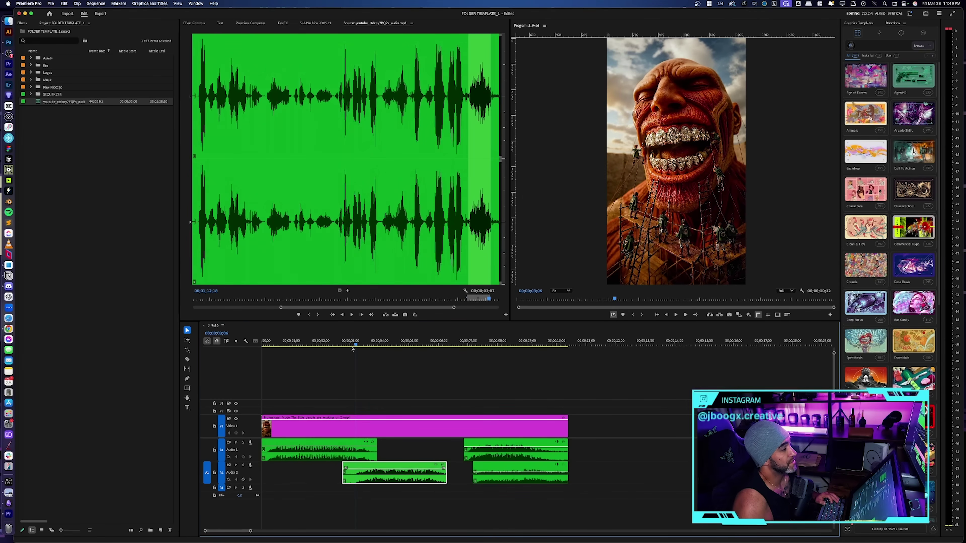
pyautogui.press('space')
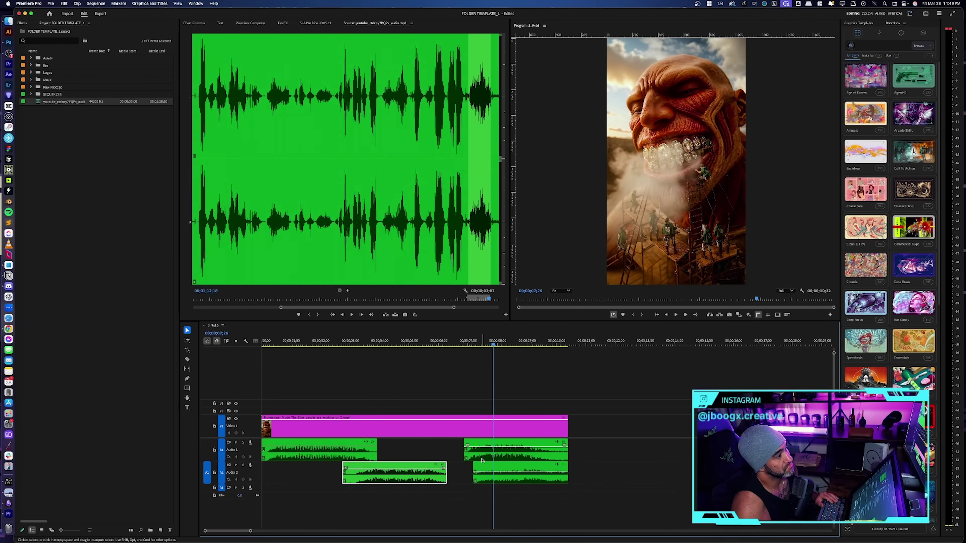
# Move the second Audio 1 clip slightly earlier and replay the ending to check timing.
pyautogui.moveTo(482, 460); pyautogui.dragTo(466, 461)
pyautogui.press('space')
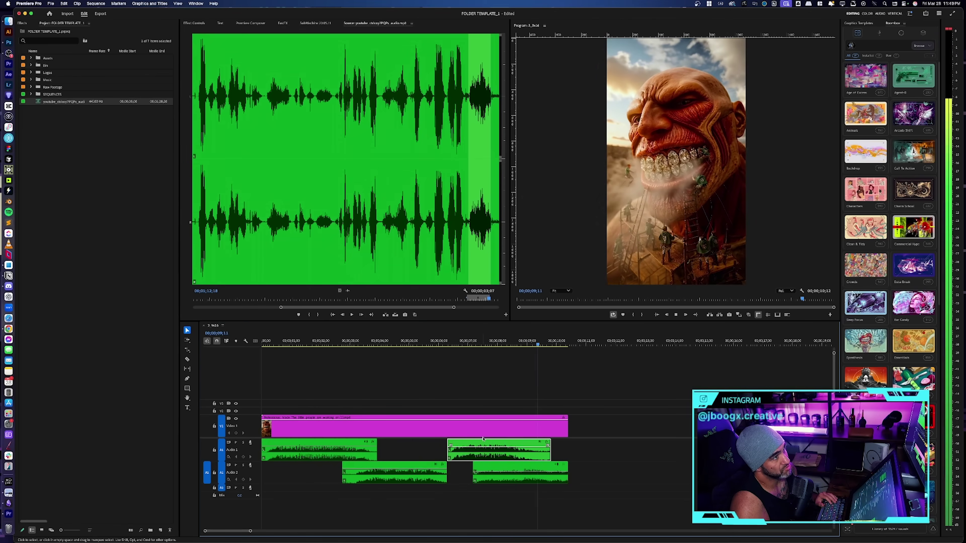
pyautogui.click(524, 342)
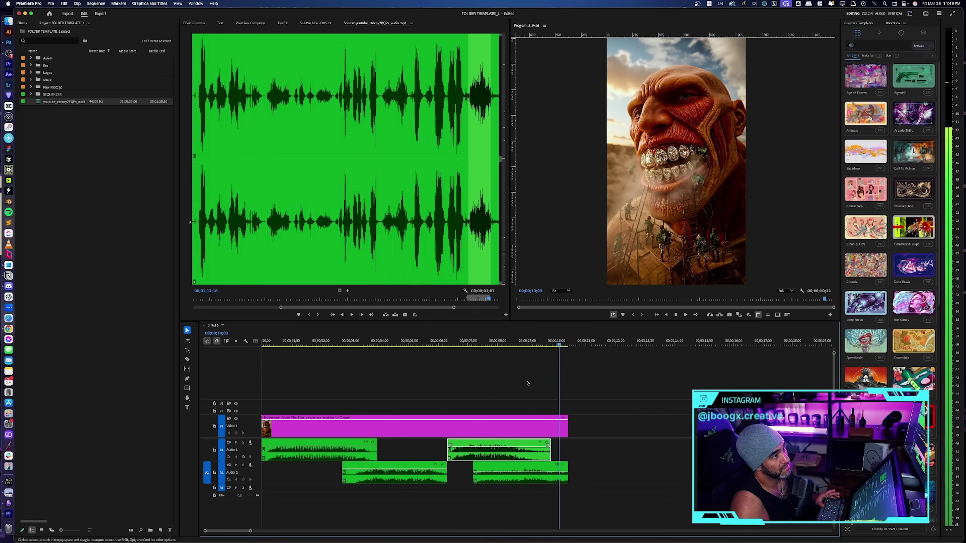
pyautogui.moveTo(560, 342); pyautogui.dragTo(546, 350)
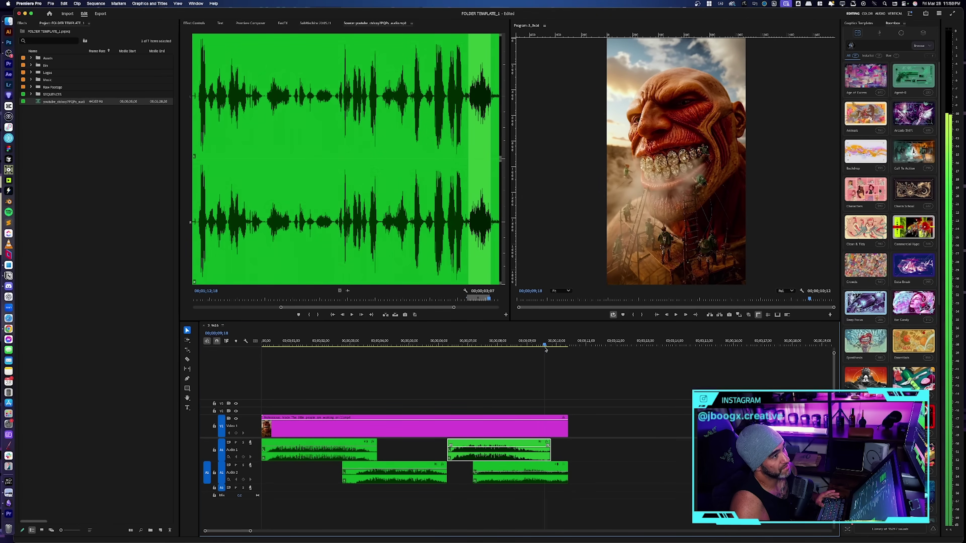
# Switch to the YouTube window and focus its search box.
pyautogui.hotkey('ctrl', 'Up')
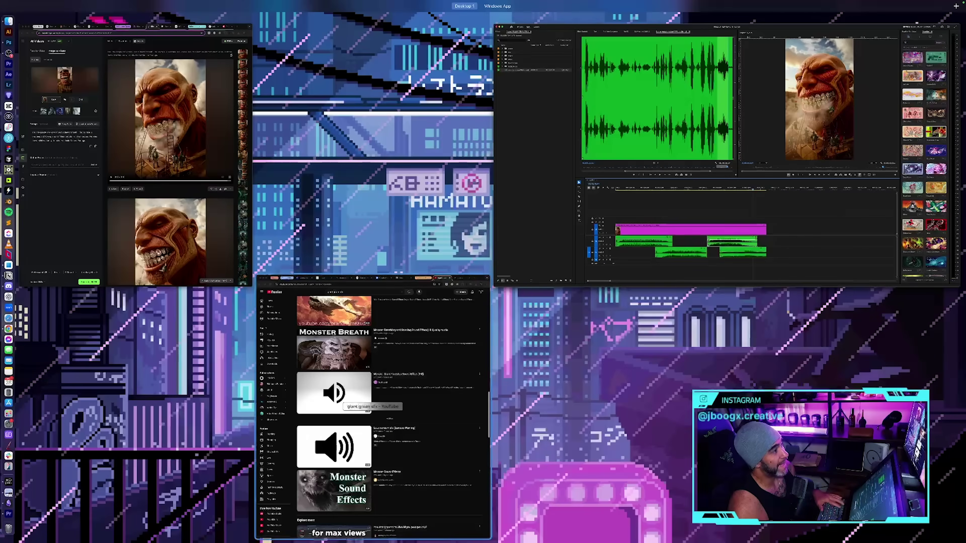
pyautogui.click(373, 381)
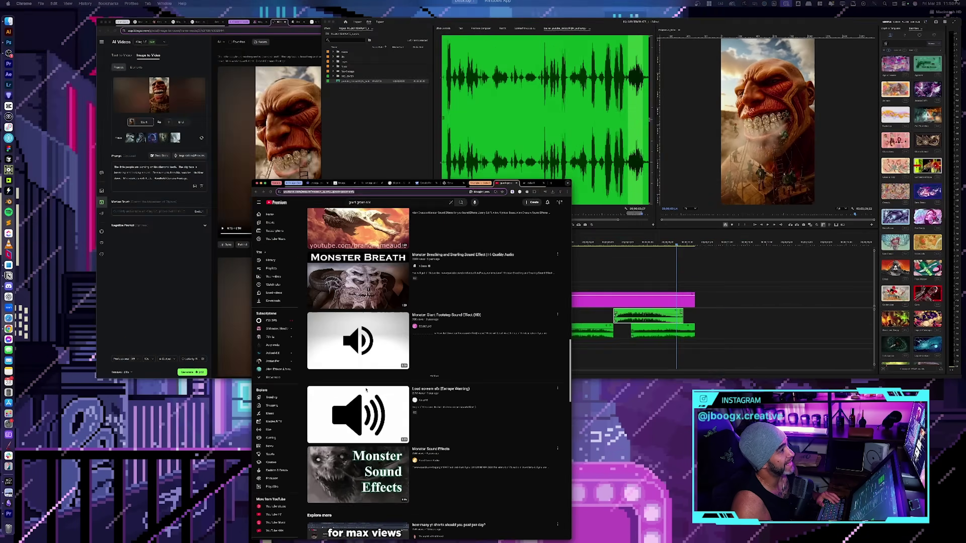
pyautogui.click(414, 42)
# Back in Premiere, shift the second Audio 1 clip a few frames earlier and select the second Audio 2 clip.
pyautogui.press('super+Tab')
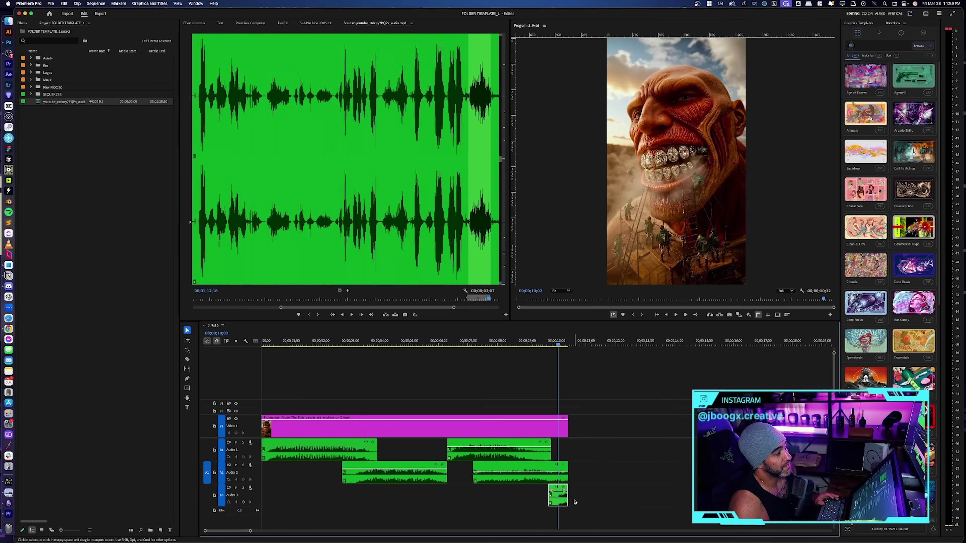
pyautogui.press('space')
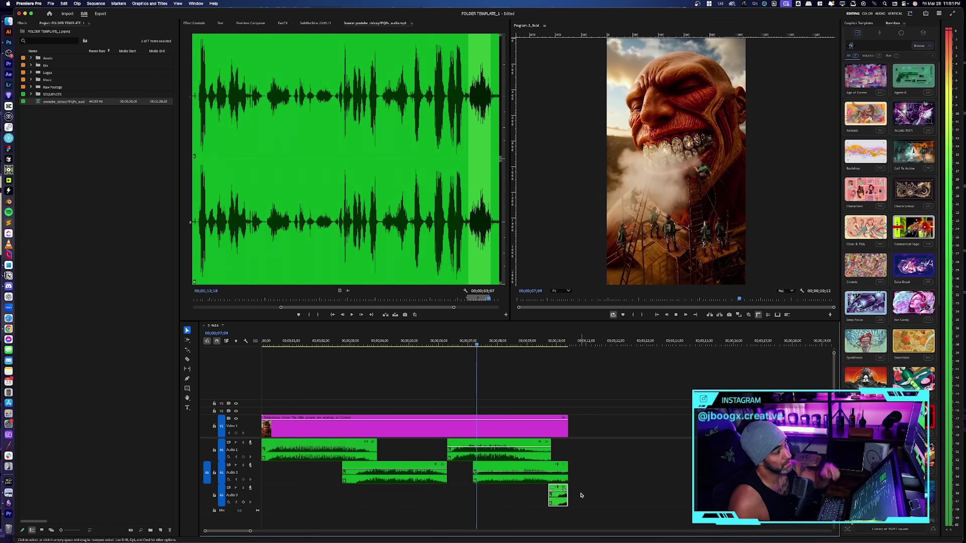
pyautogui.press('space')
pyautogui.moveTo(502, 457); pyautogui.dragTo(493, 458)
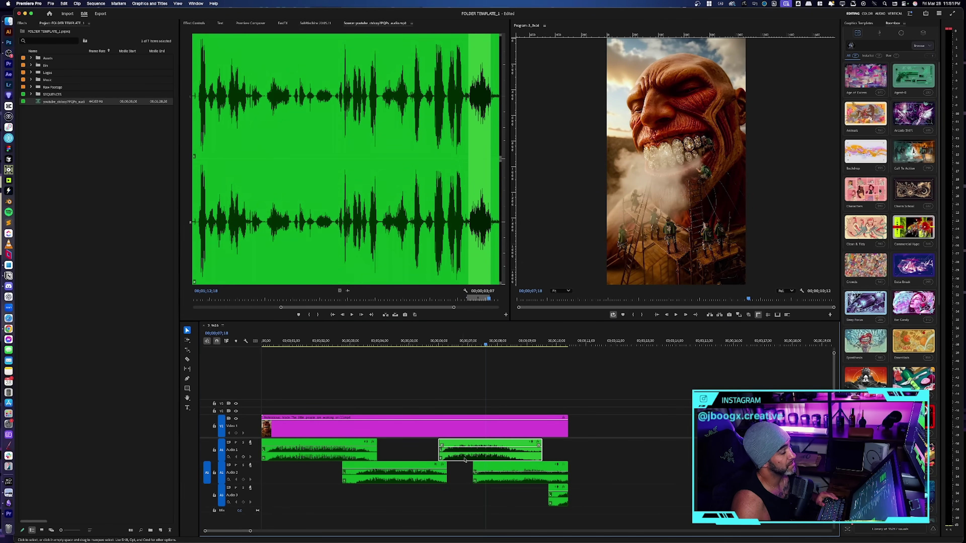
pyautogui.click(506, 480)
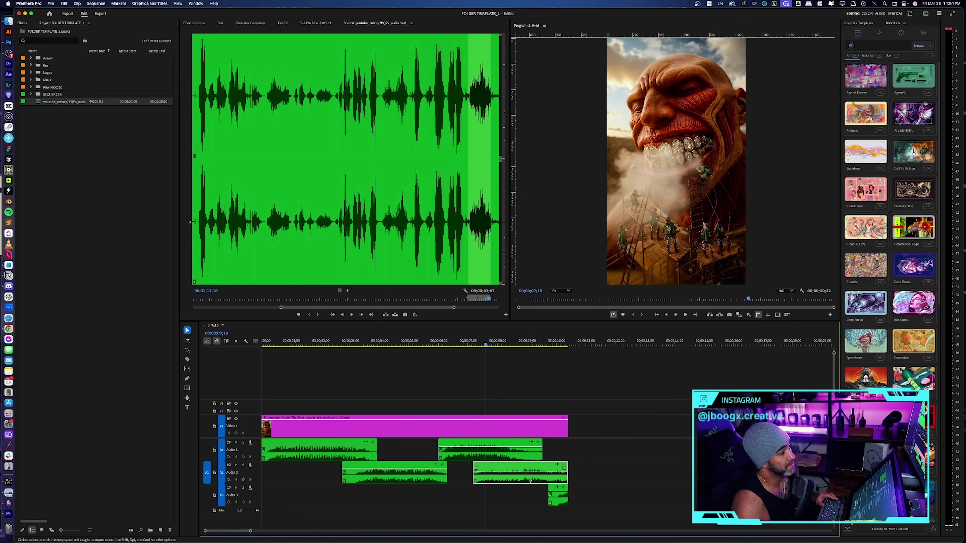
pyautogui.press('space')
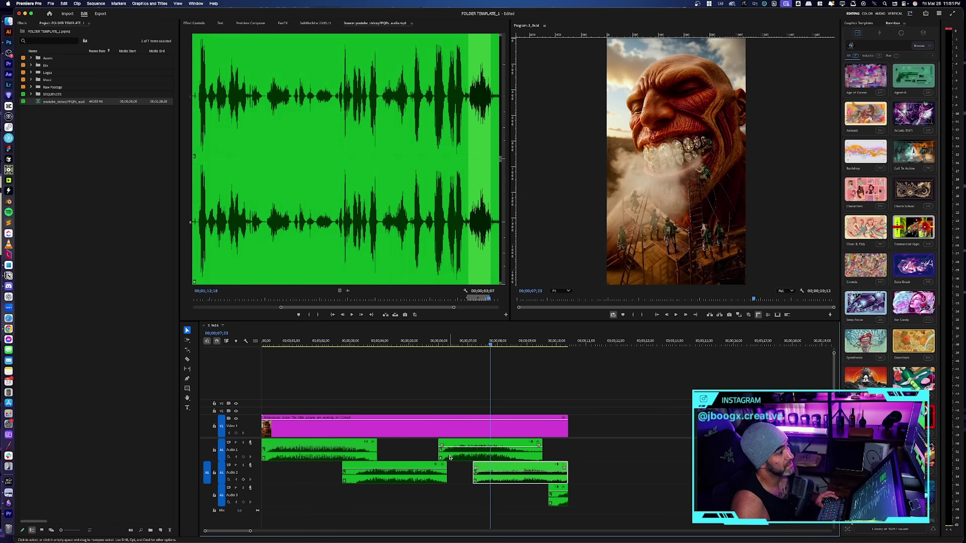
# Nudge the Audio 1 clip a little earlier again and replay from about five seconds to check sync.
pyautogui.moveTo(450, 458); pyautogui.dragTo(444, 457)
pyautogui.click(422, 340)
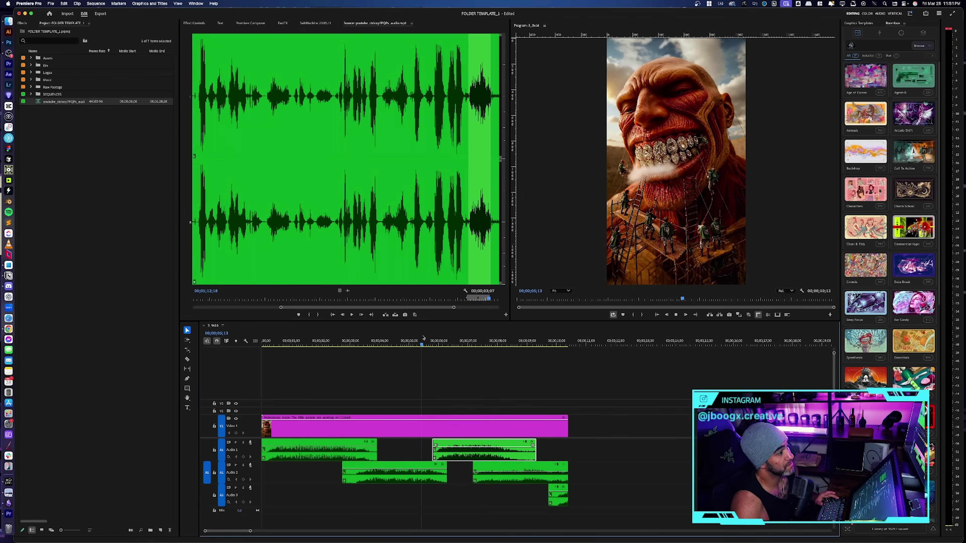
pyautogui.press('space')
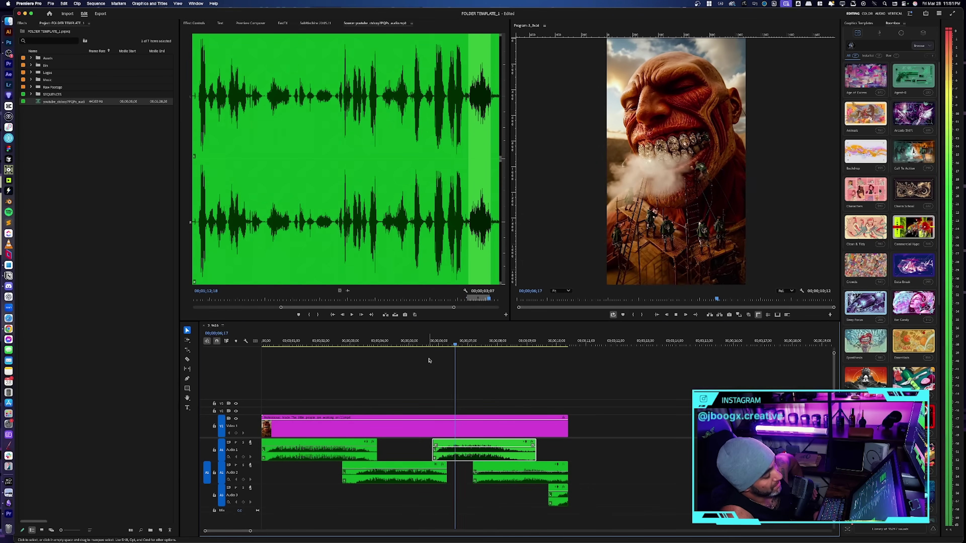
pyautogui.click(381, 340)
# Place the new sound clip at the start of Audio 4 and add a copy after it.
pyautogui.moveTo(405, 340); pyautogui.dragTo(406, 341)
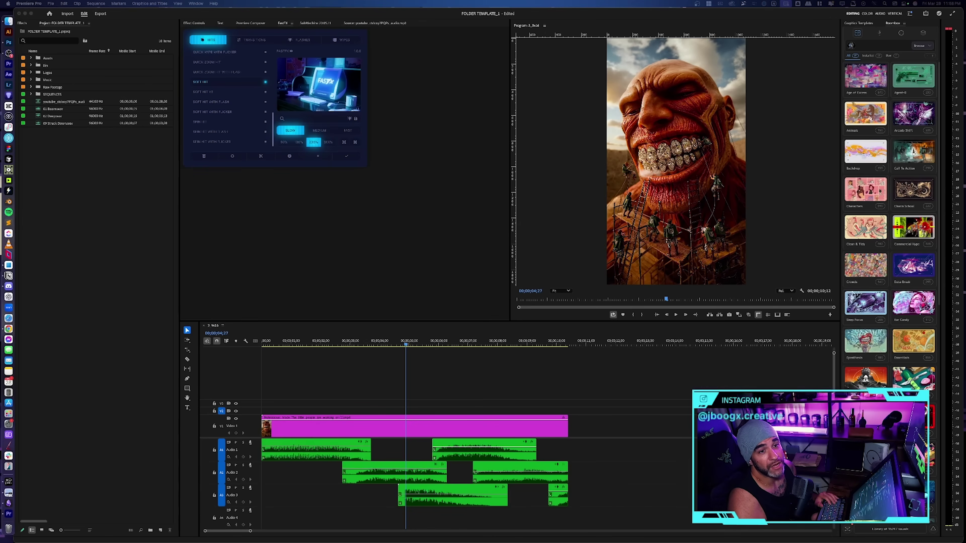
pyautogui.moveTo(684, 518); pyautogui.dragTo(257, 525)
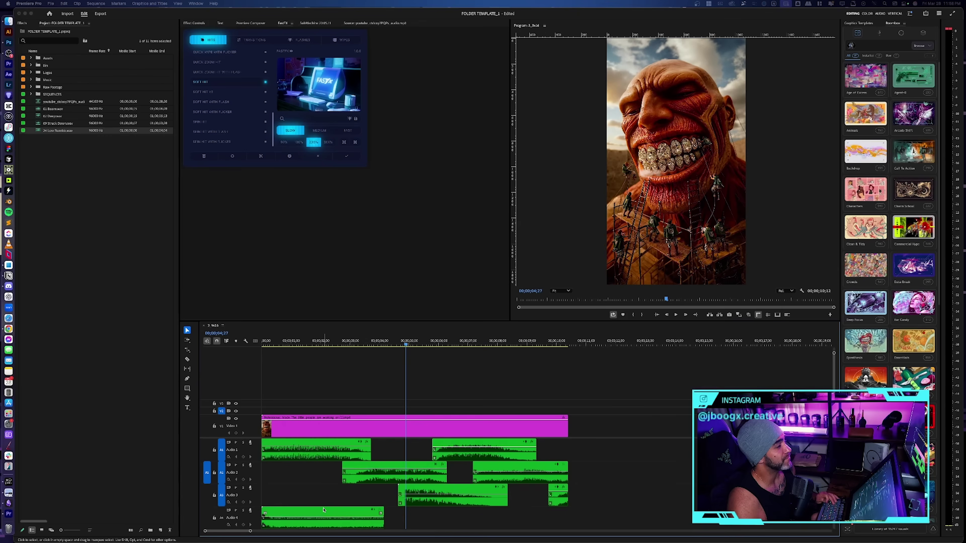
pyautogui.moveTo(323, 510); pyautogui.dragTo(570, 517)
pyautogui.click(445, 517)
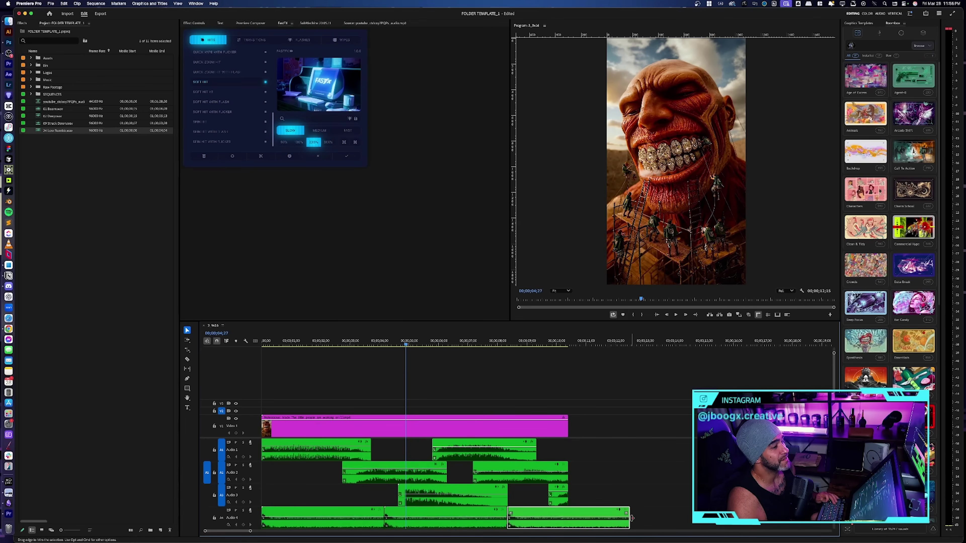
# Trim the copied Audio 4 clip to end with the video, then play the sequence from the start.
pyautogui.moveTo(633, 519); pyautogui.dragTo(574, 515)
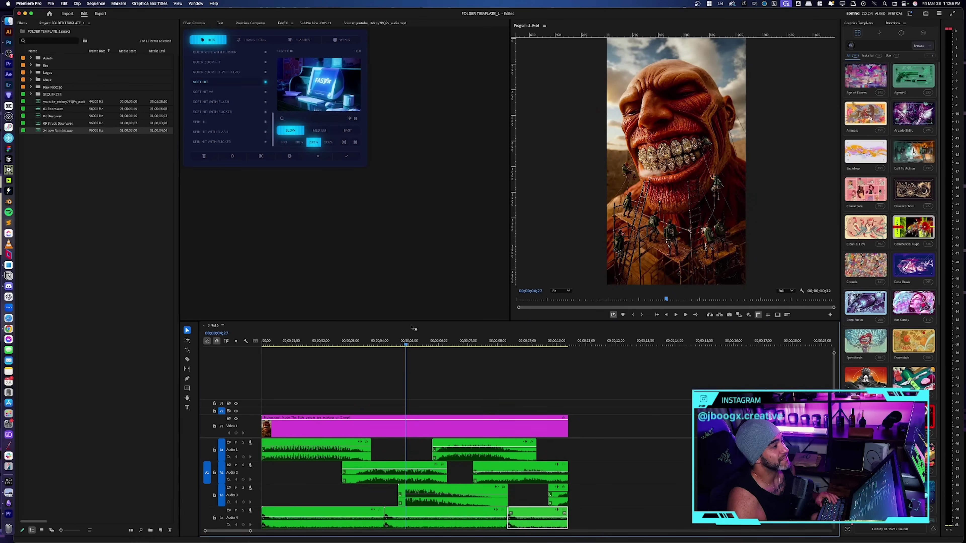
pyautogui.moveTo(406, 344); pyautogui.dragTo(263, 344)
pyautogui.press('space')
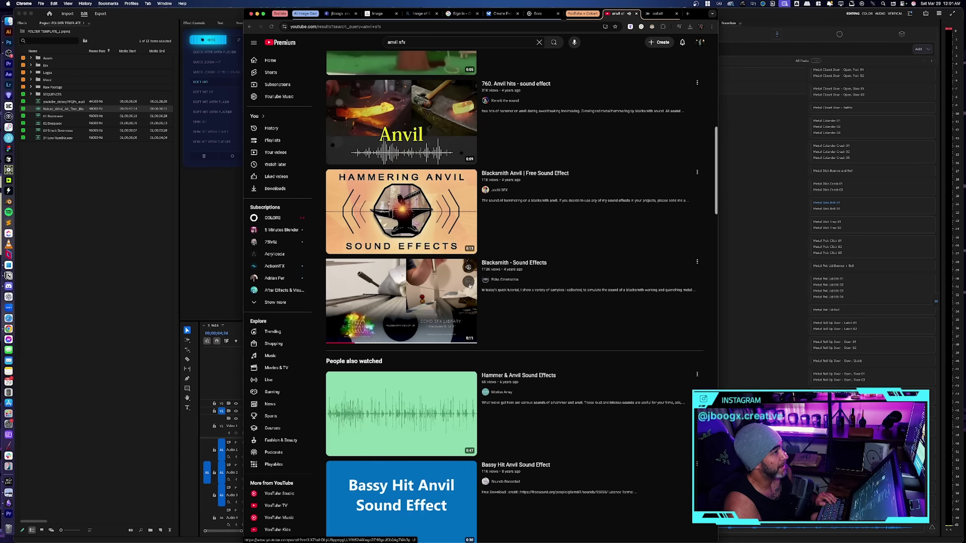
# Open the 'Blacksmith - Sound Effects' YouTube result.
pyautogui.rightClick(497, 262)
pyautogui.click(490, 262)
pyautogui.click(491, 263)
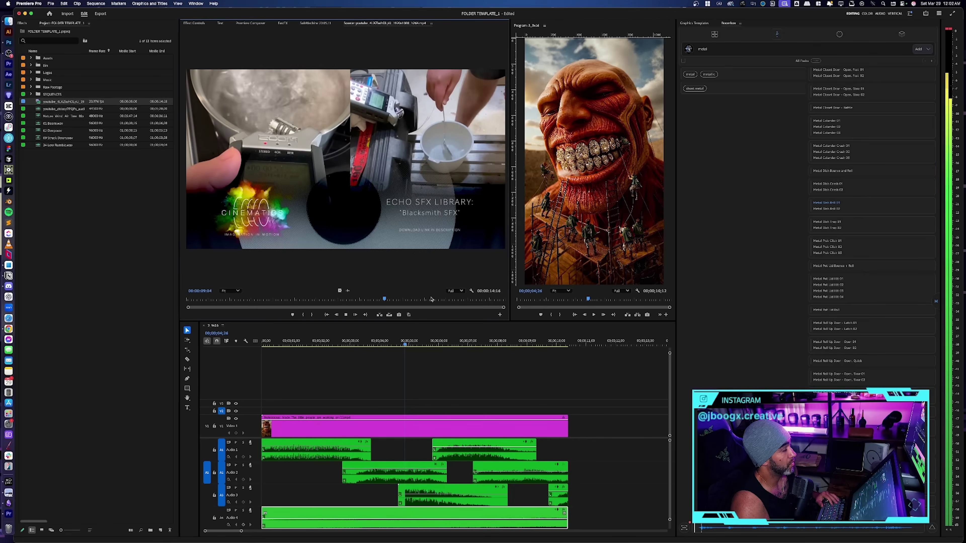
# Mark a roughly three-second blacksmith sound with in and out points and insert it on Audio 4.
pyautogui.moveTo(409, 299); pyautogui.dragTo(343, 303)
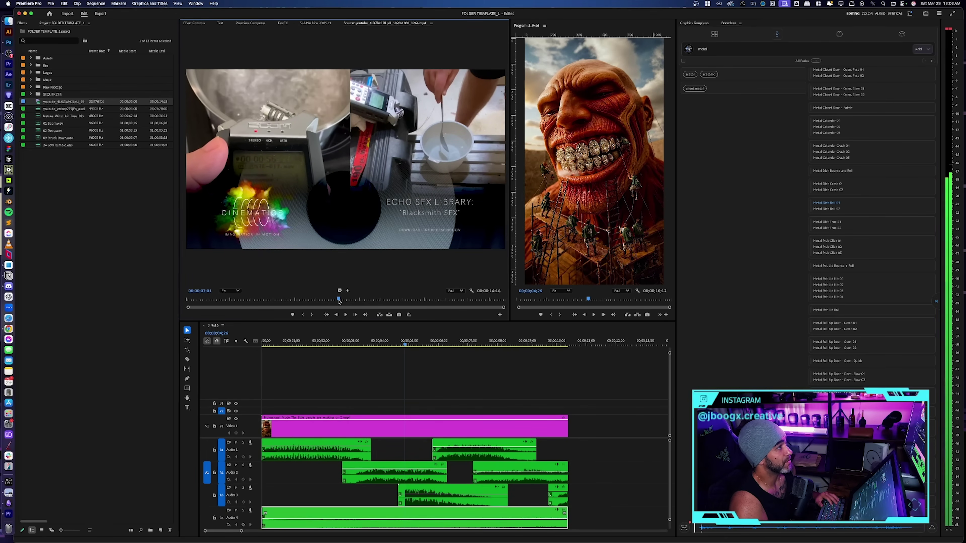
pyautogui.press('i')
pyautogui.press('space')
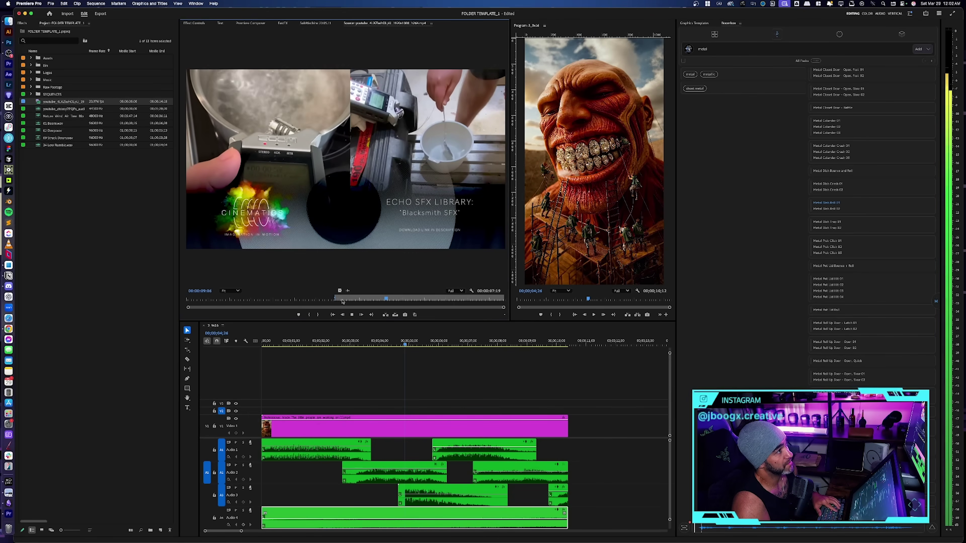
pyautogui.press('o')
pyautogui.press('.')
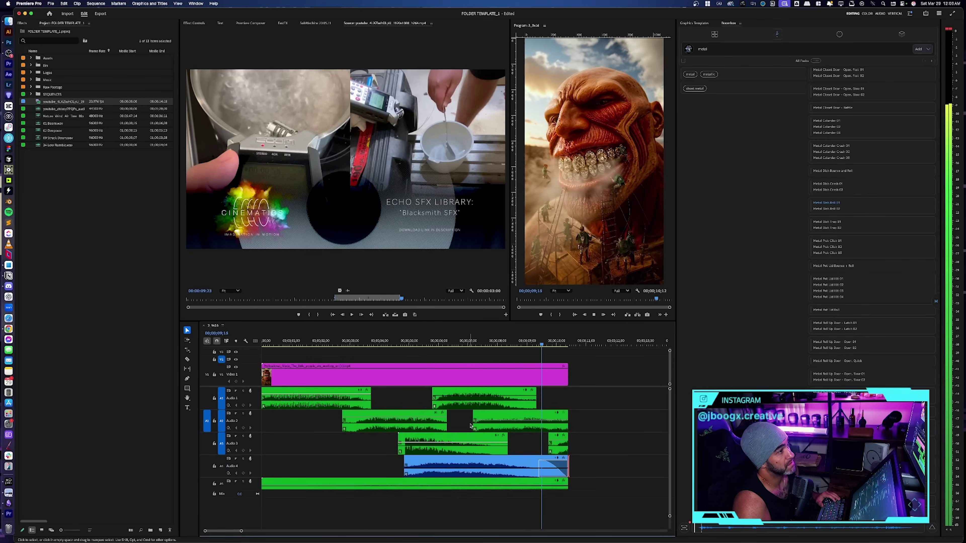
# Place another short blacksmith sound on a new track and scrub to where the steam appears.
pyautogui.press('.')
pyautogui.click(391, 343)
pyautogui.moveTo(391, 343)
pyautogui.mouseDown()
pyautogui.moveTo(427, 344)
pyautogui.moveTo(404, 344)
pyautogui.mouseUp()
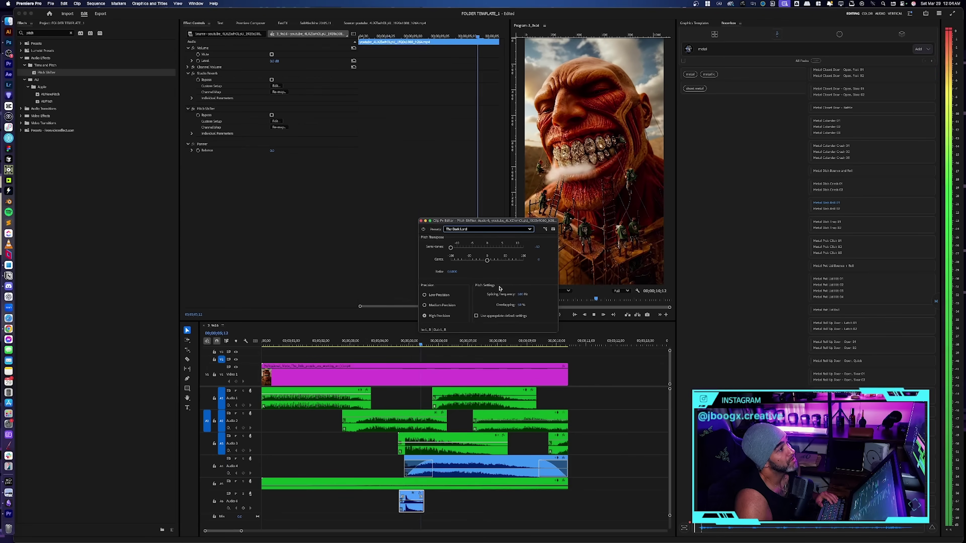
# Review the sequence around the steam at about 4 seconds and close the pitch effect editor.
pyautogui.press('space')
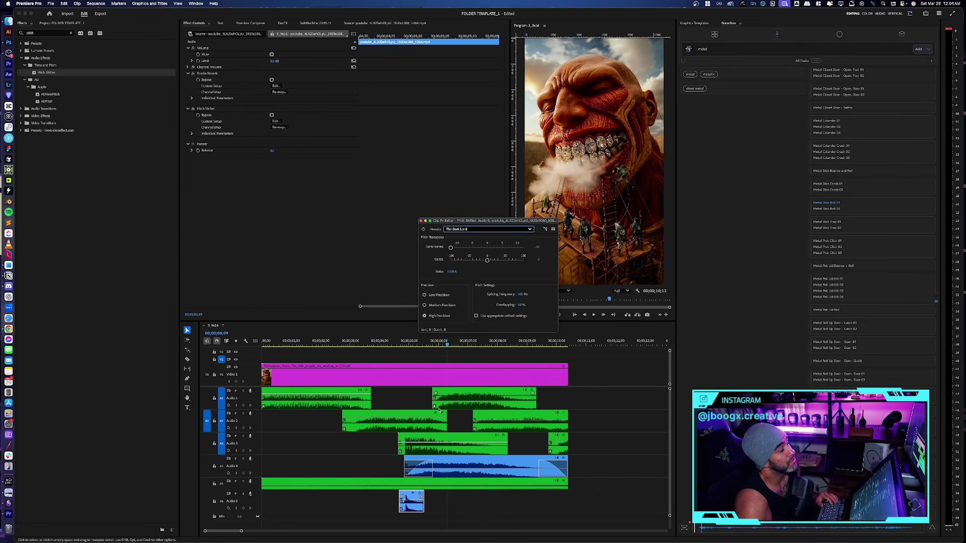
pyautogui.press('space')
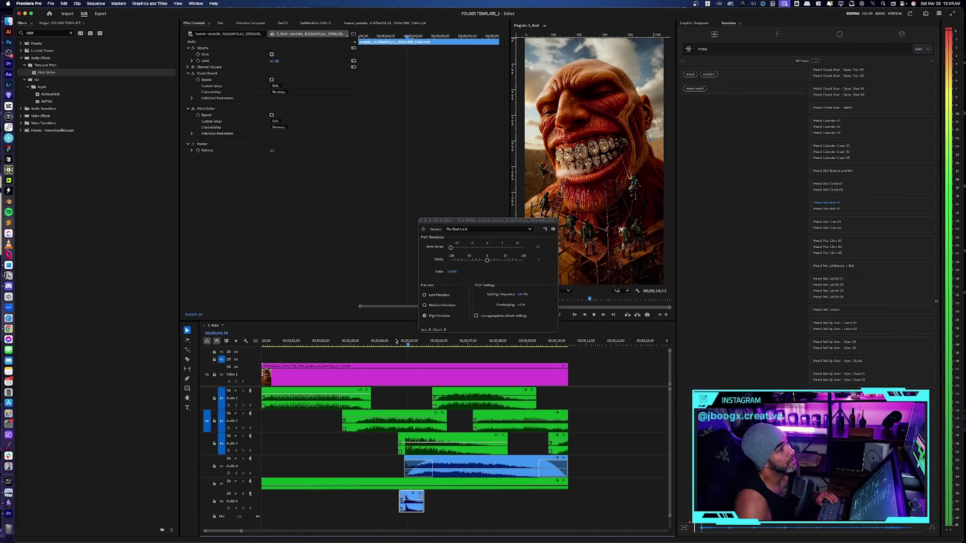
pyautogui.press('space')
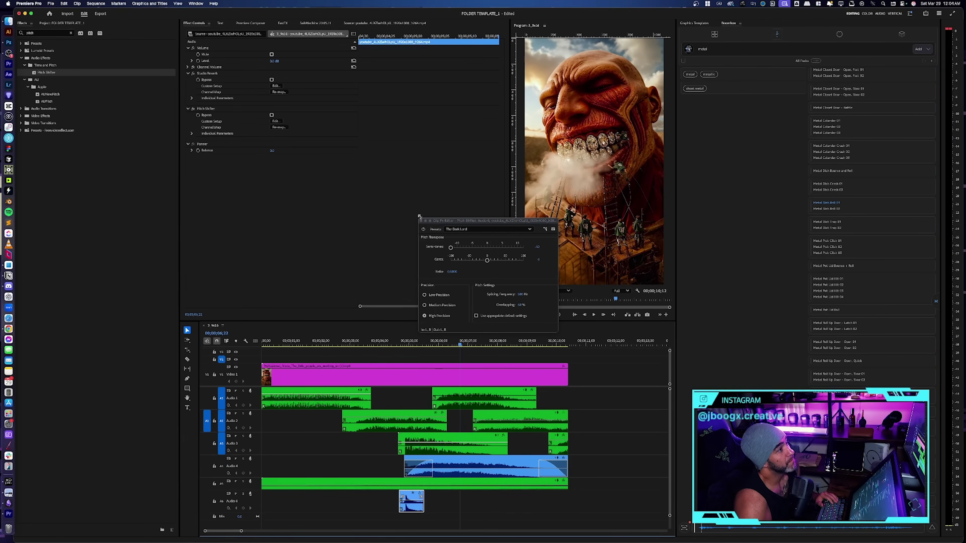
pyautogui.click(421, 221)
pyautogui.click(384, 344)
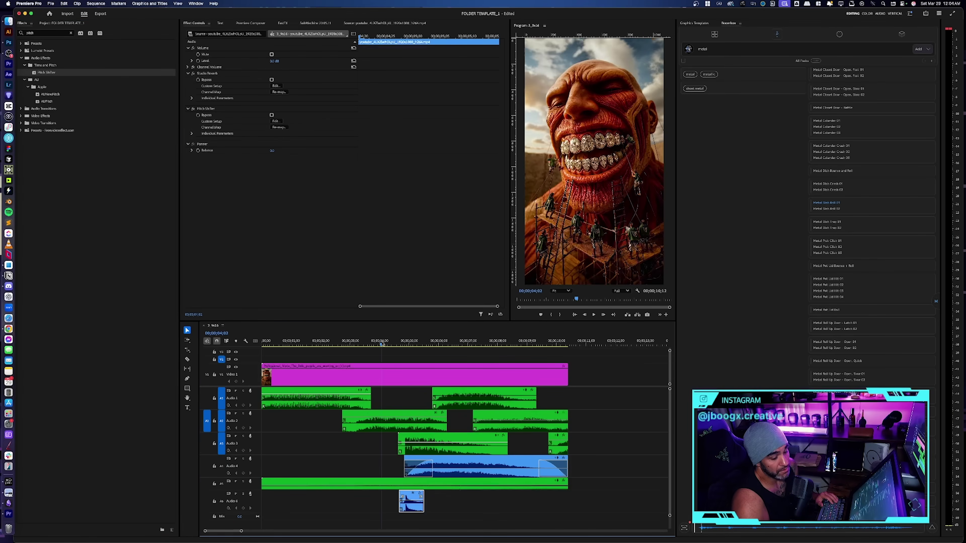
pyautogui.press('space')
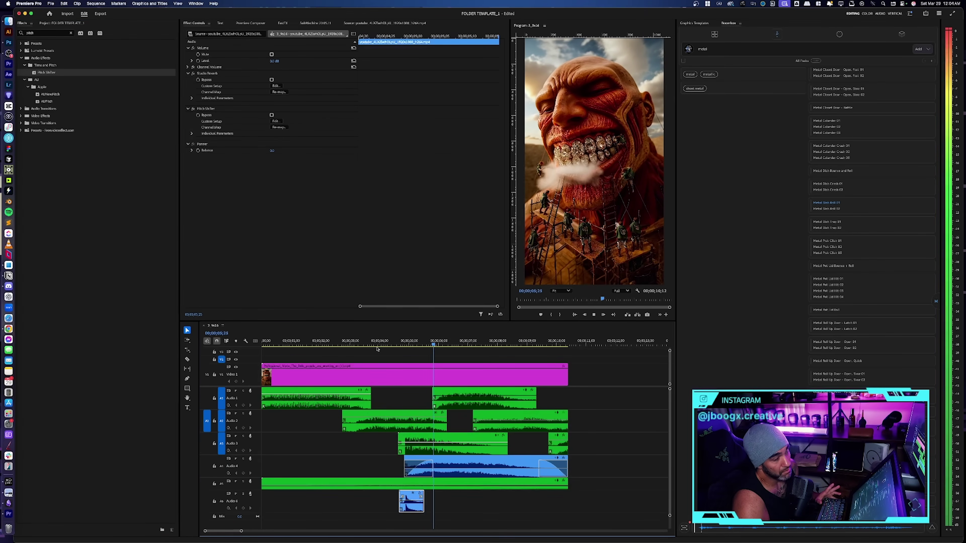
pyautogui.click(382, 344)
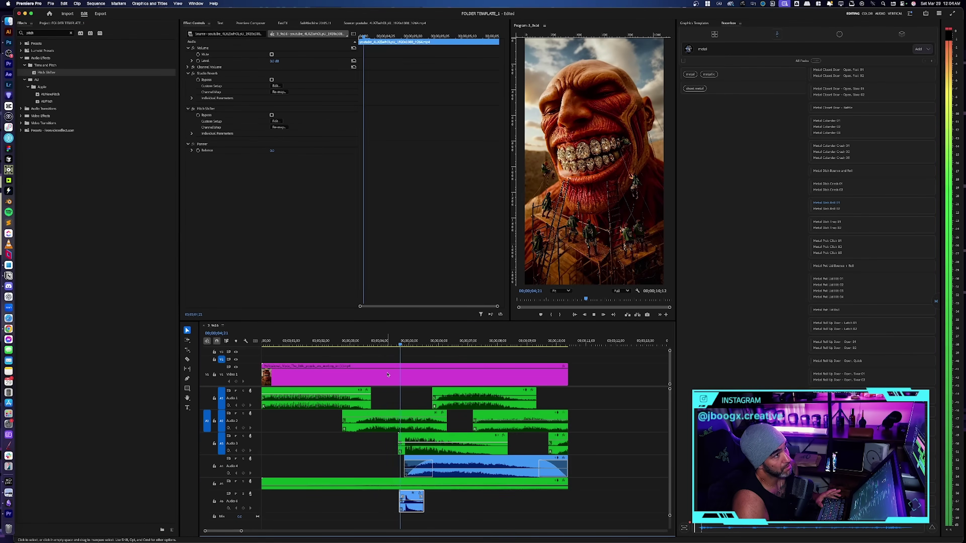
pyautogui.hotkey('ctrl', 'z')
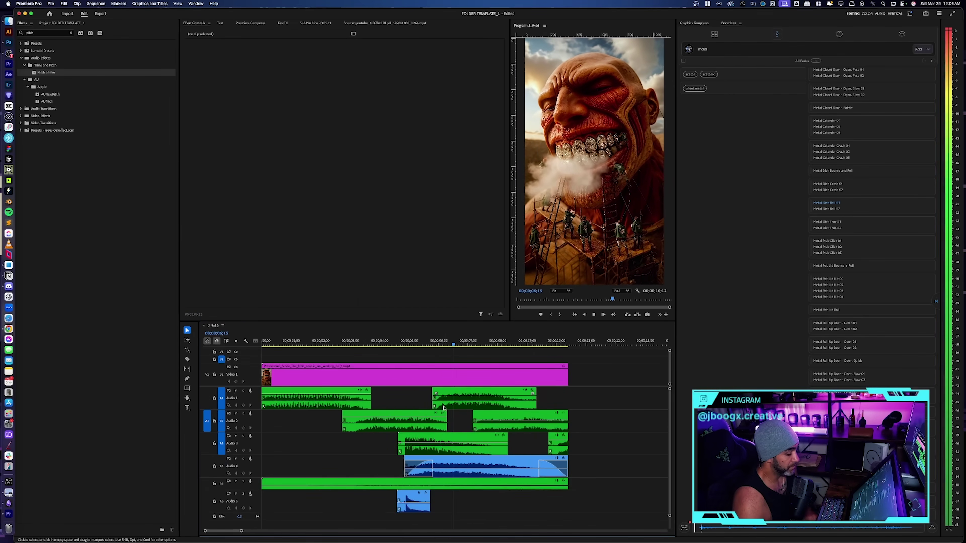
pyautogui.press('space')
# Rate-stretch the Audio 6 clip longer and replay from about 4 seconds to review it.
pyautogui.press('r')
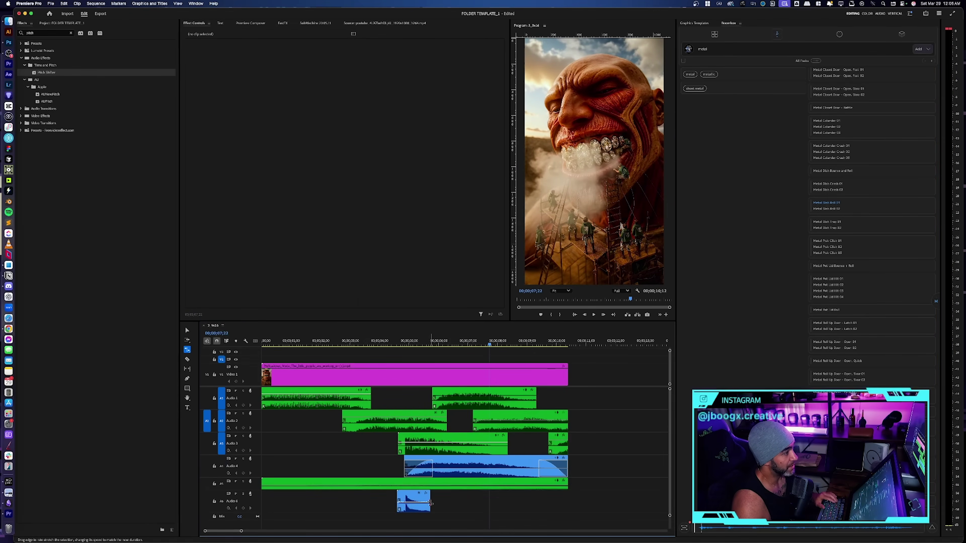
pyautogui.moveTo(430, 501); pyautogui.dragTo(442, 501)
pyautogui.press('v')
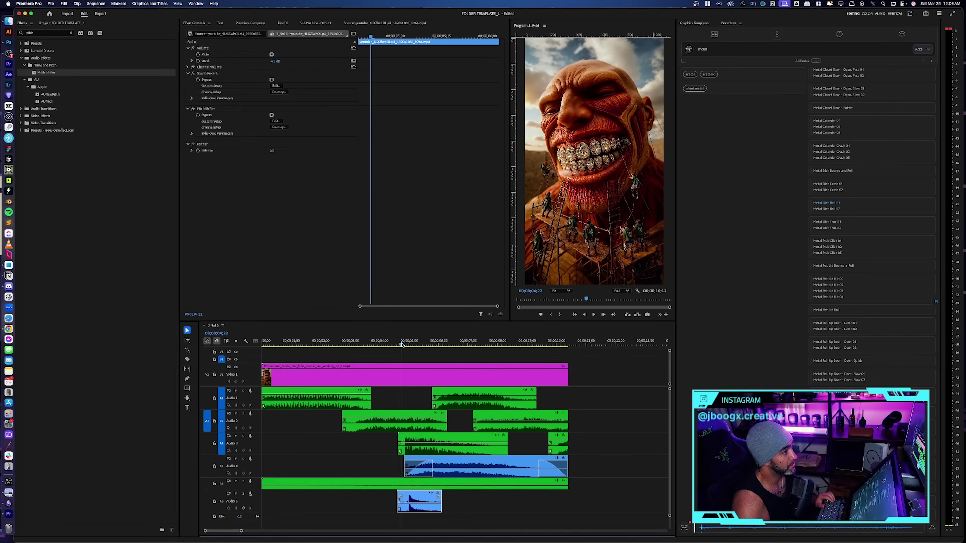
pyautogui.moveTo(401, 345); pyautogui.dragTo(379, 342)
pyautogui.press('space')
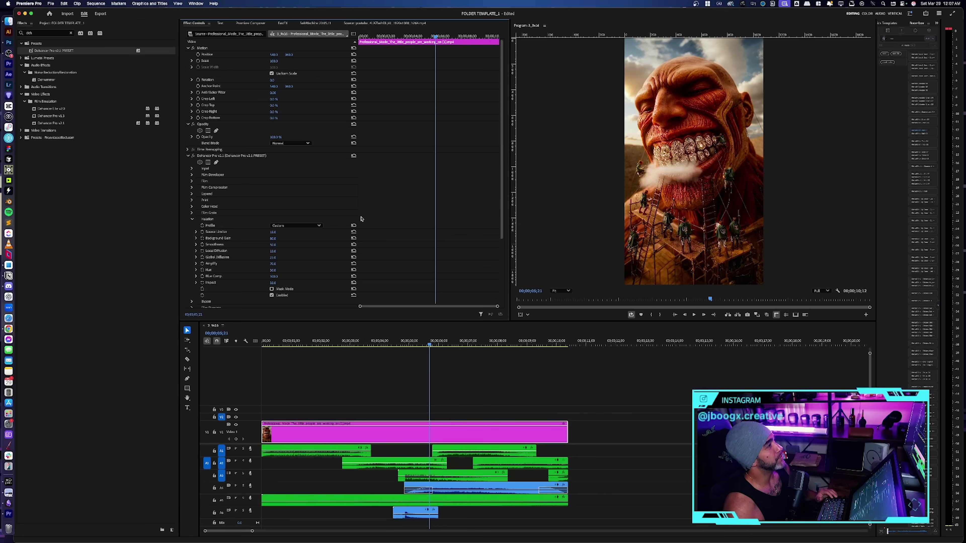
# Collapse the Dehancer Pro v2.1 settings and bring up Artlist's sound effects library.
pyautogui.click(188, 156)
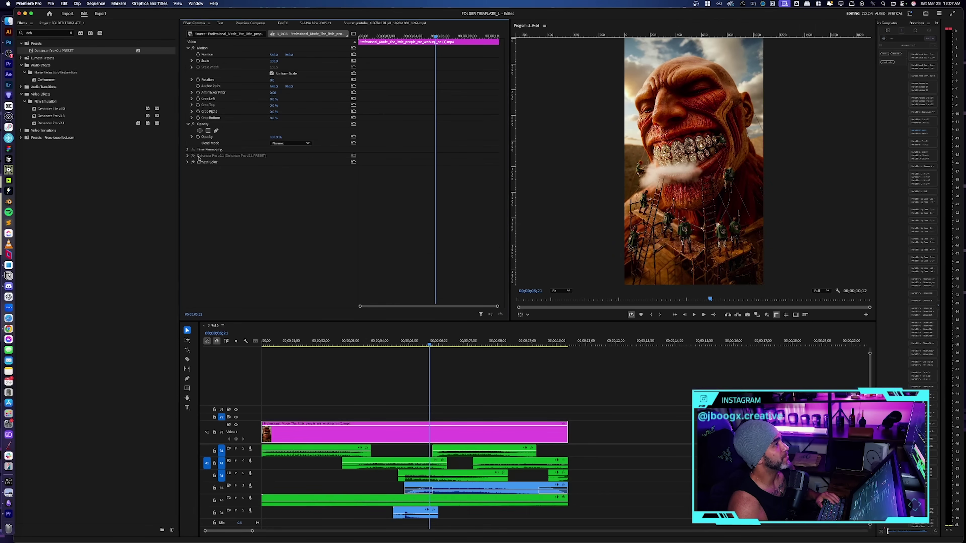
pyautogui.press('super+Tab')
pyautogui.click(281, 105)
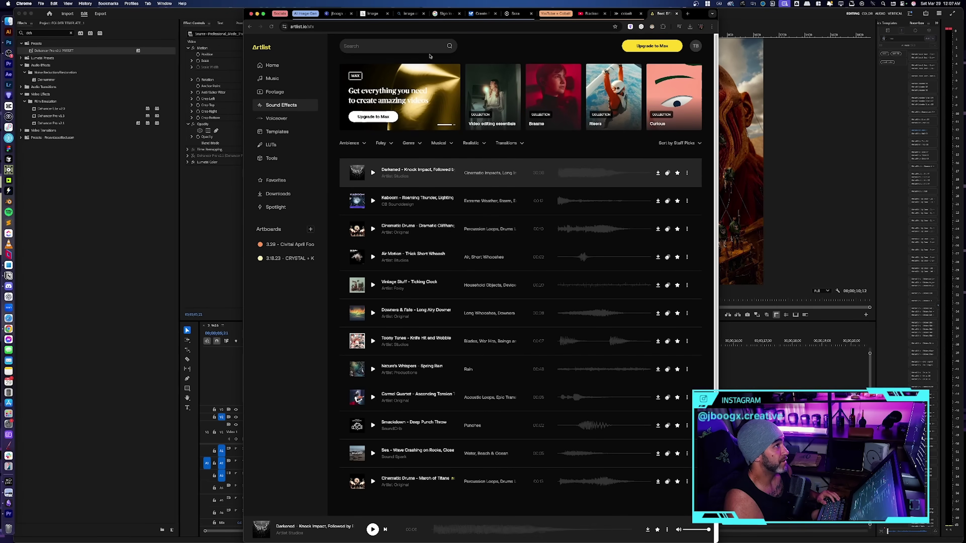
# Search Artlist's sound effects for 'men working'.
pyautogui.click(404, 45)
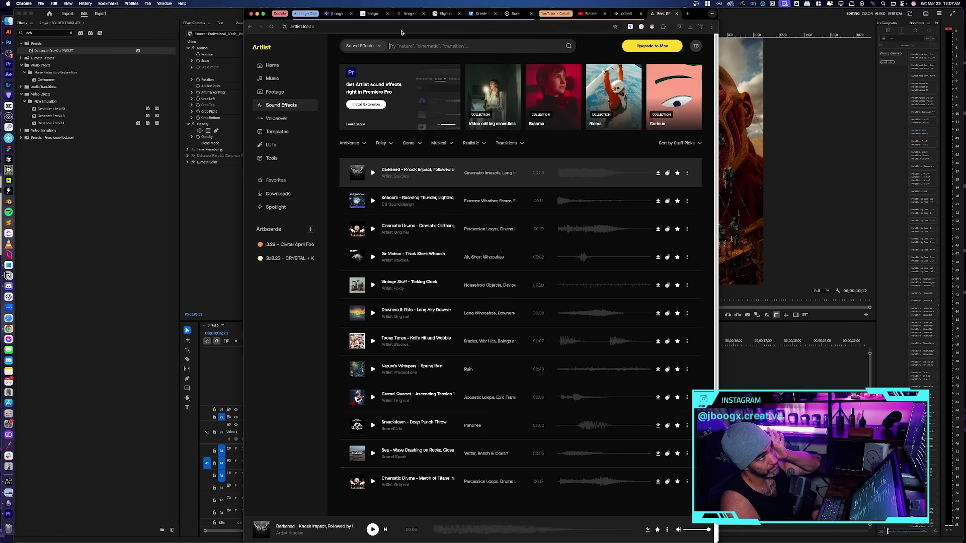
pyautogui.write('men working')
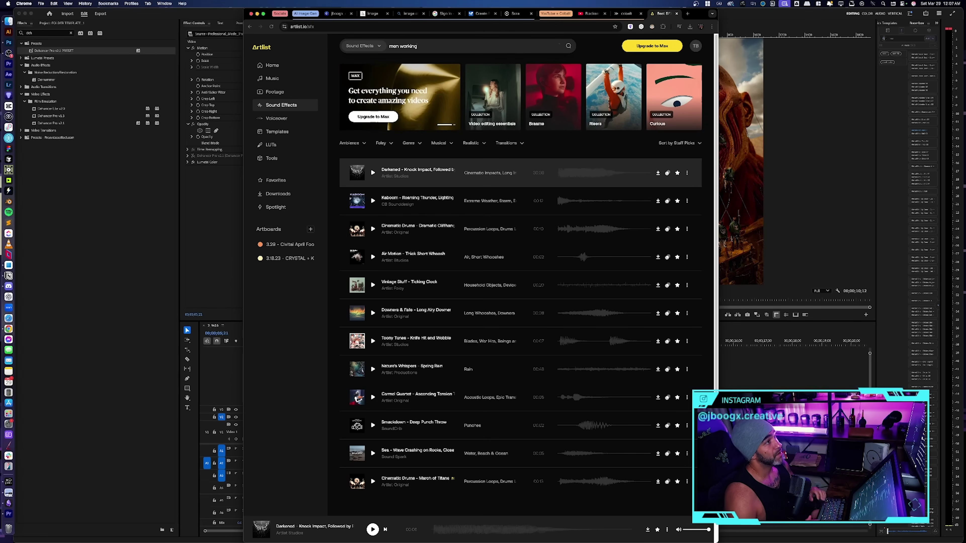
pyautogui.press('Return')
# Preview the 'Workers removing stones' and Metal Games blacksmith sounds, then play the sequence.
pyautogui.click(372, 325)
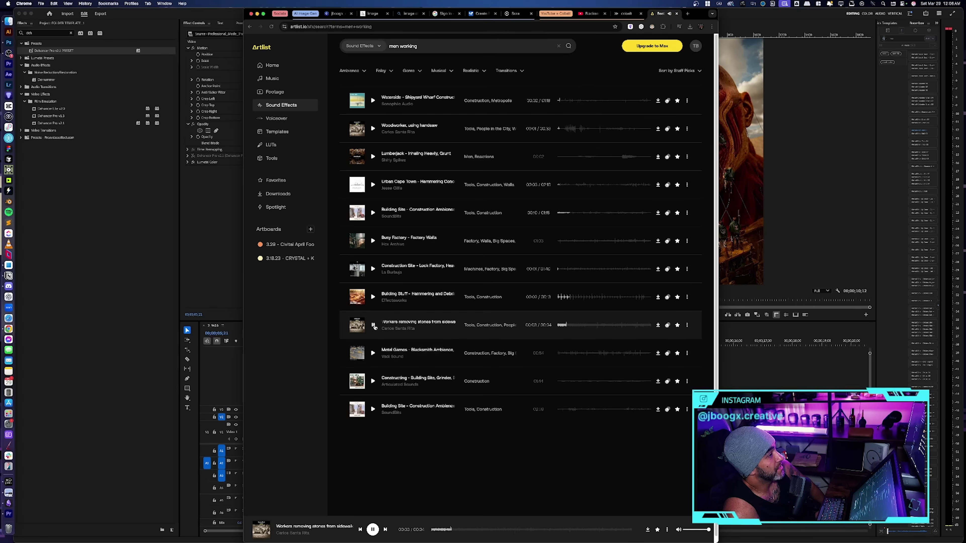
pyautogui.click(373, 354)
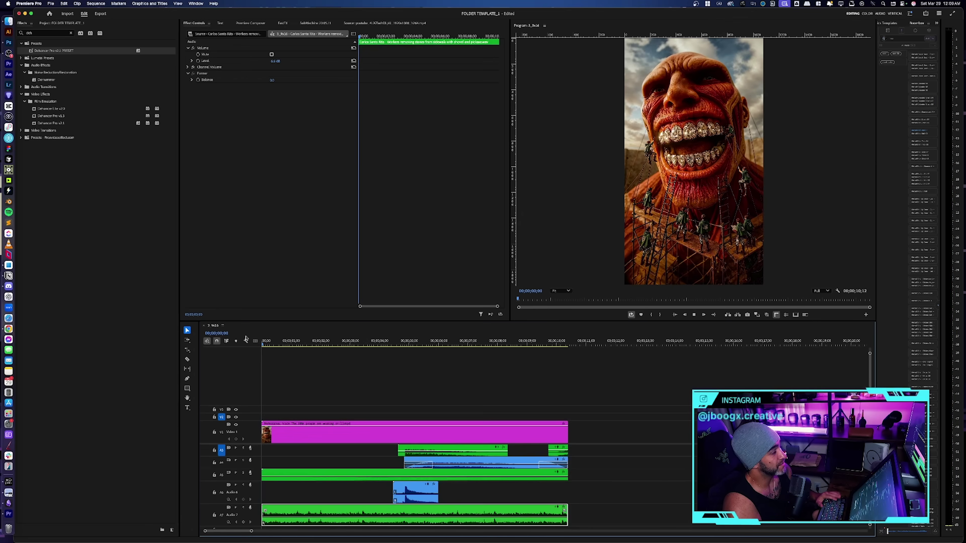
pyautogui.press('space')
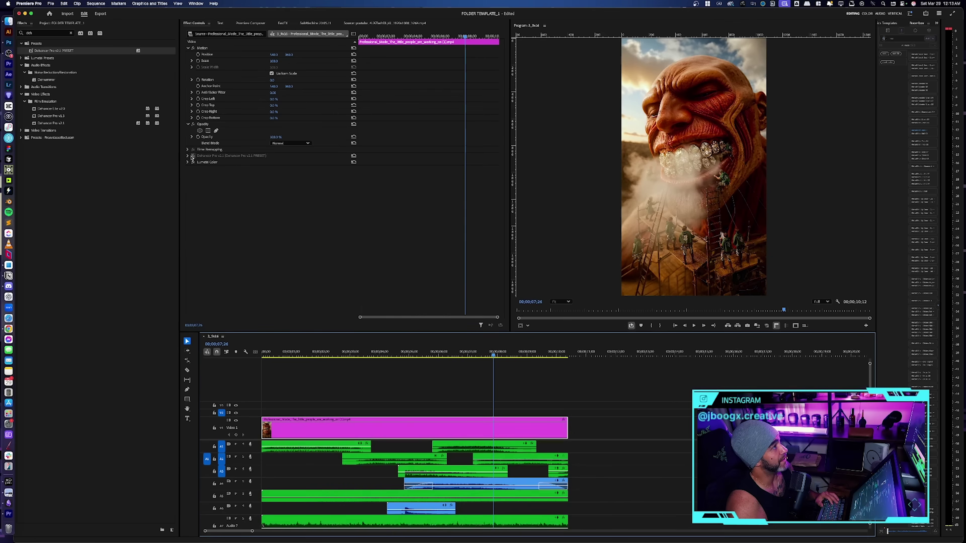
# Enable and expand Dehancer Pro v2.1, toggling it off and back on to compare the look.
pyautogui.click(192, 156)
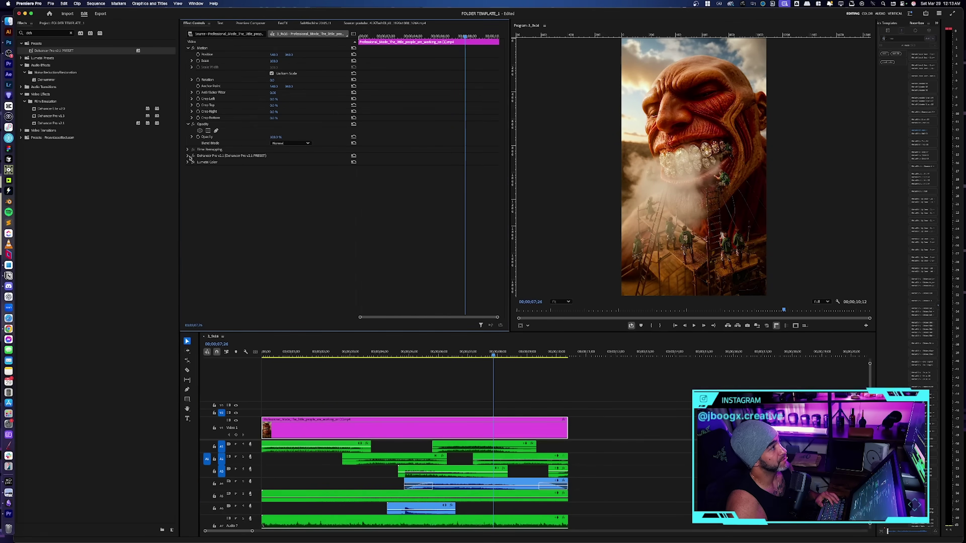
pyautogui.click(188, 156)
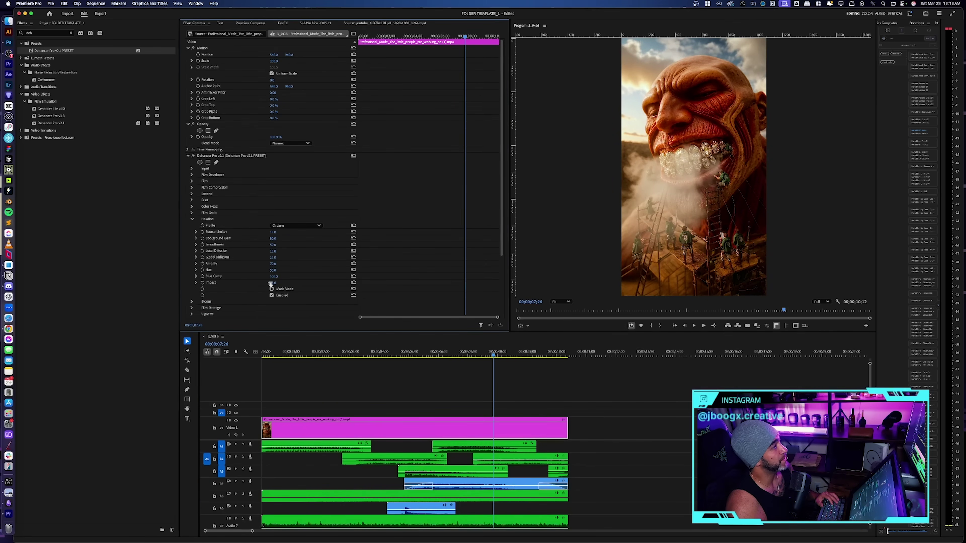
pyautogui.click(193, 156)
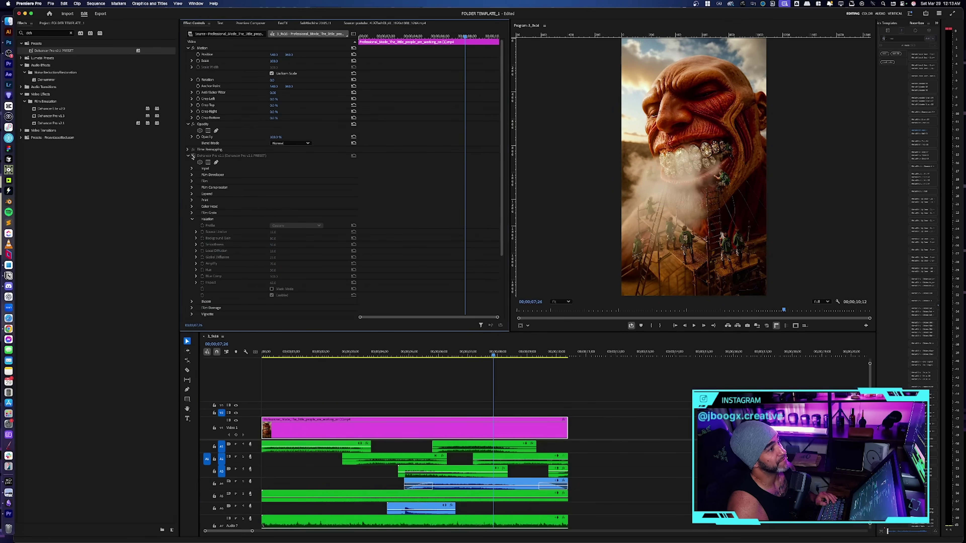
pyautogui.click(193, 156)
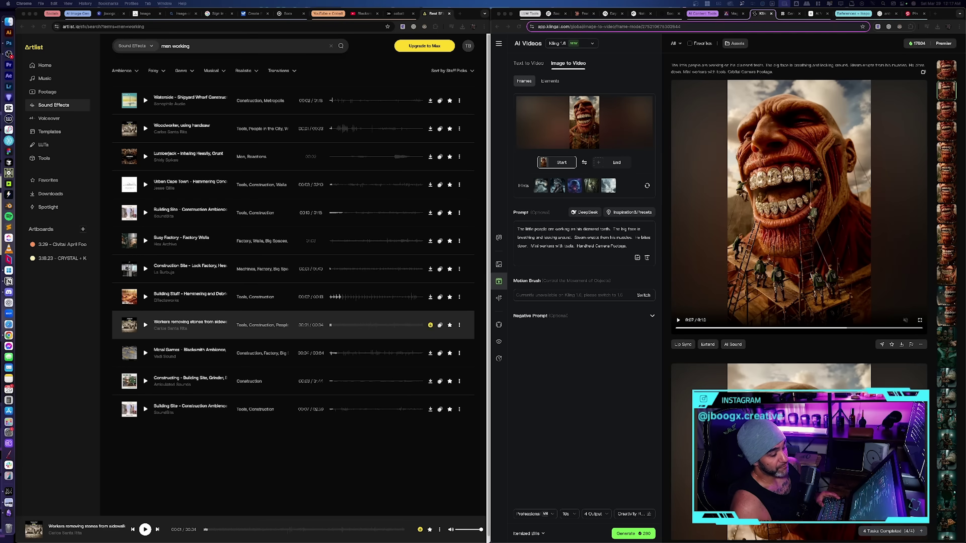
pyautogui.press('space')
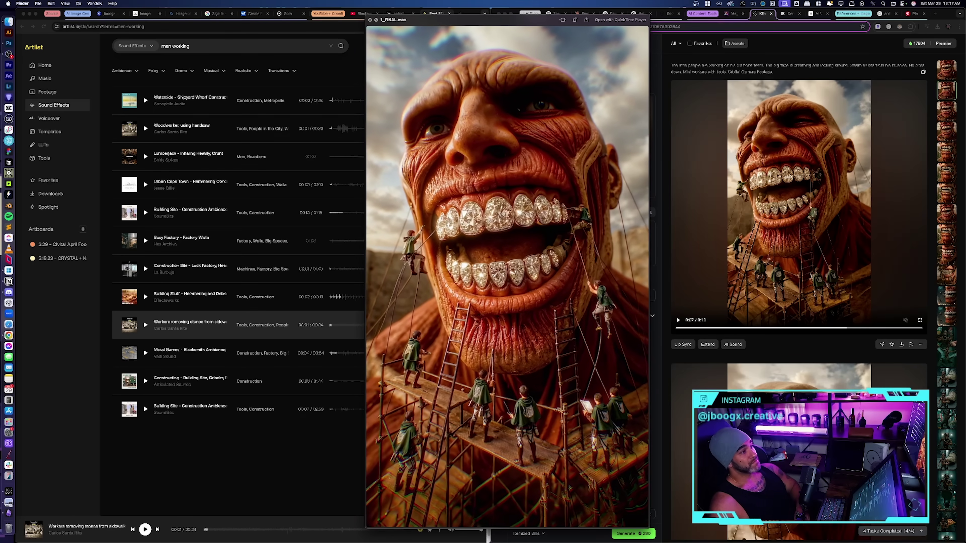